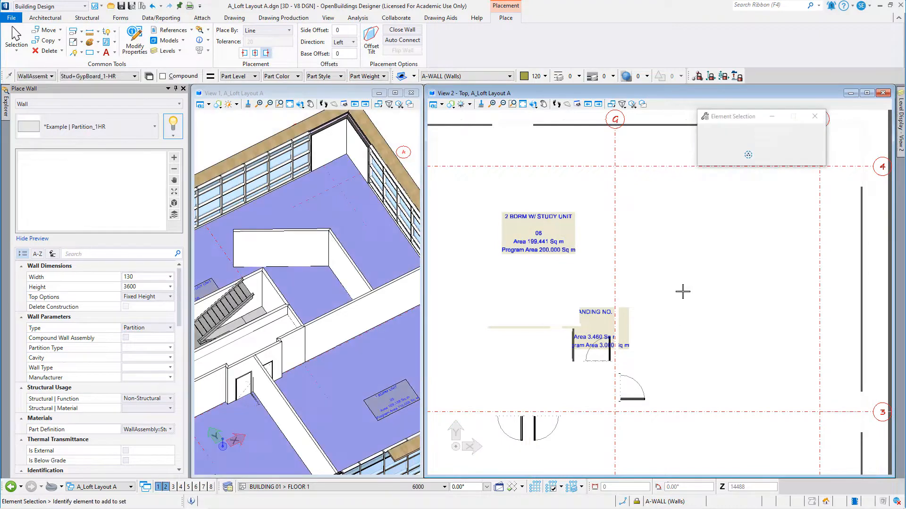
- Draw a 130 mm wide, 3600 mm high partition wall from the angled wall's upper corner to the exterior wall
click(805, 204)
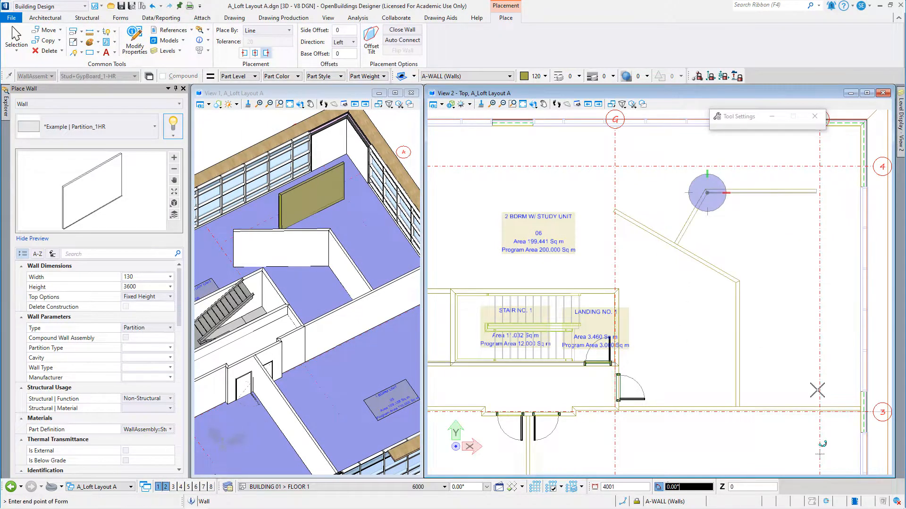
key(Escape)
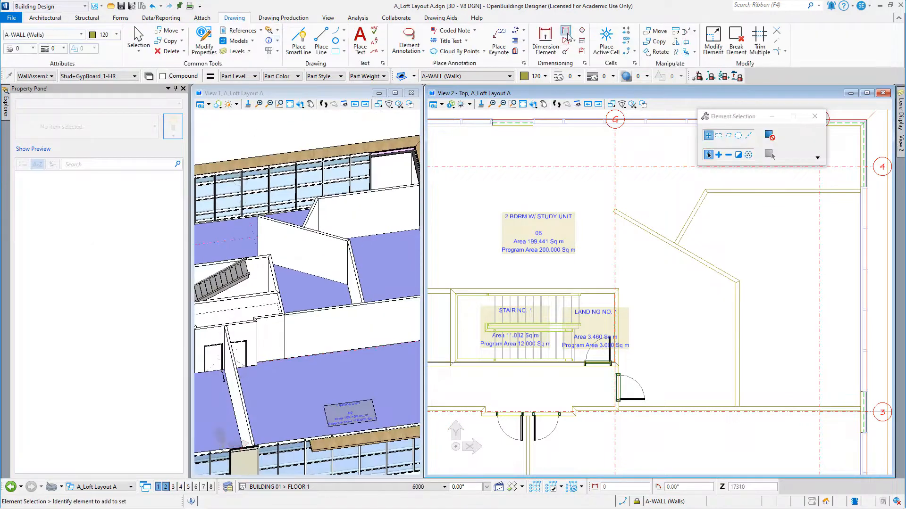
click(759, 146)
click(755, 133)
click(754, 162)
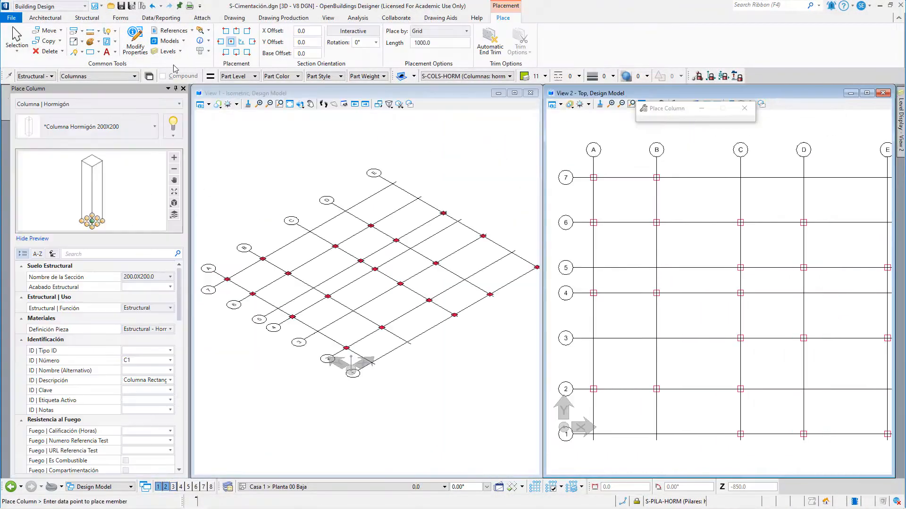
- Place 300 mm deep Zapata rectangular 1500 footings by grid, using the Cimentación | Pilar Hormigón type, under the column positions
click(113, 104)
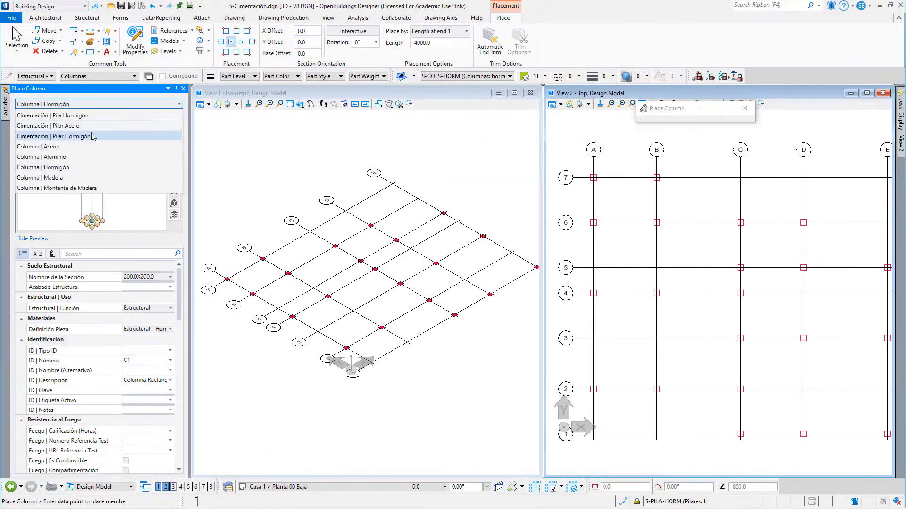
click(677, 241)
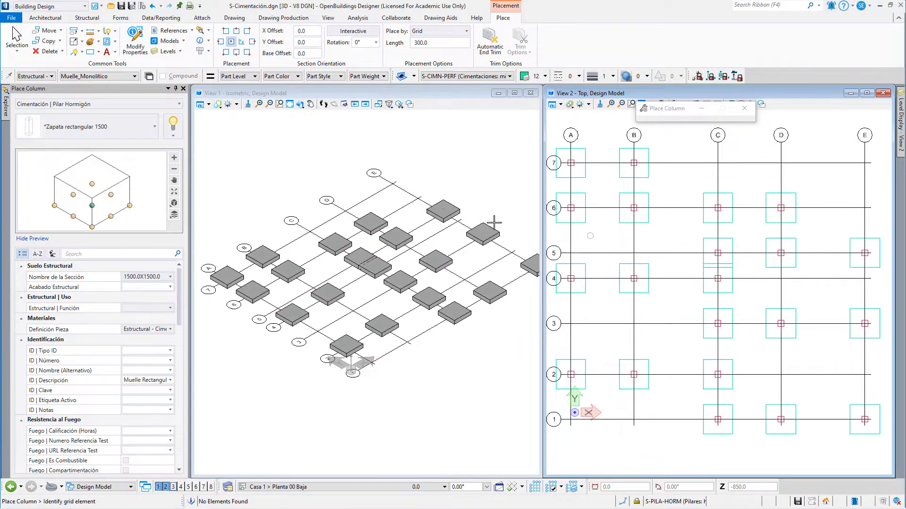
- Set the base offset to 300 and place 1000 mm long Pilote cimentación 300x300 piers by grid over the footings
text(300)
key(Return)
drag(576, 158, 662, 222)
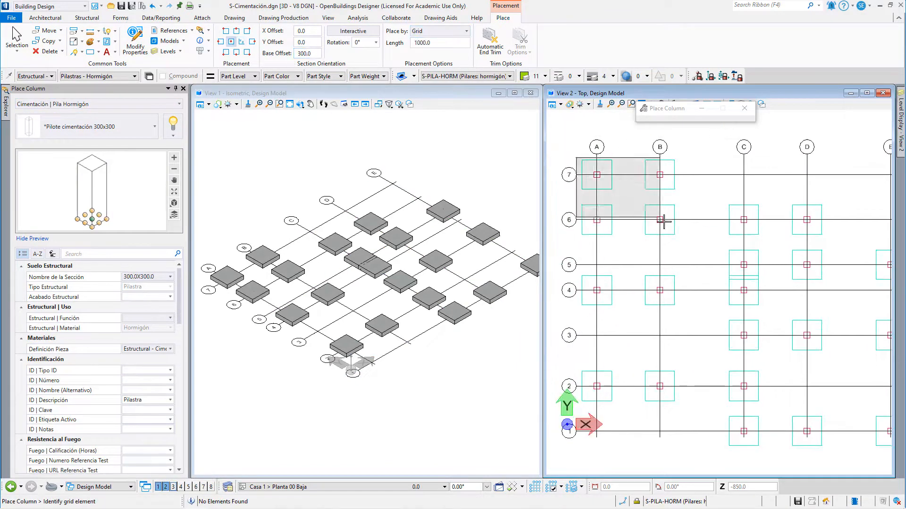
click(823, 282)
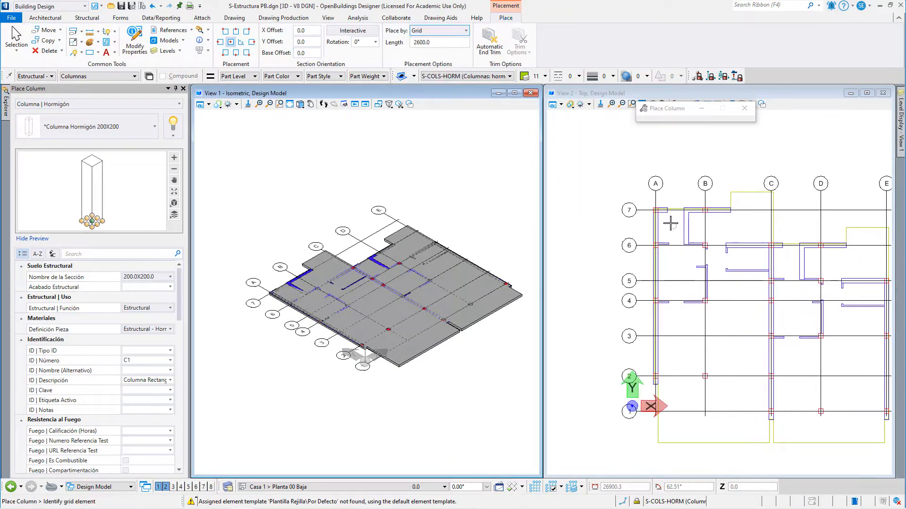
- Place 2600 mm high Columna Hormigón 200X200 columns by grid across the ground floor structure
click(670, 224)
click(798, 392)
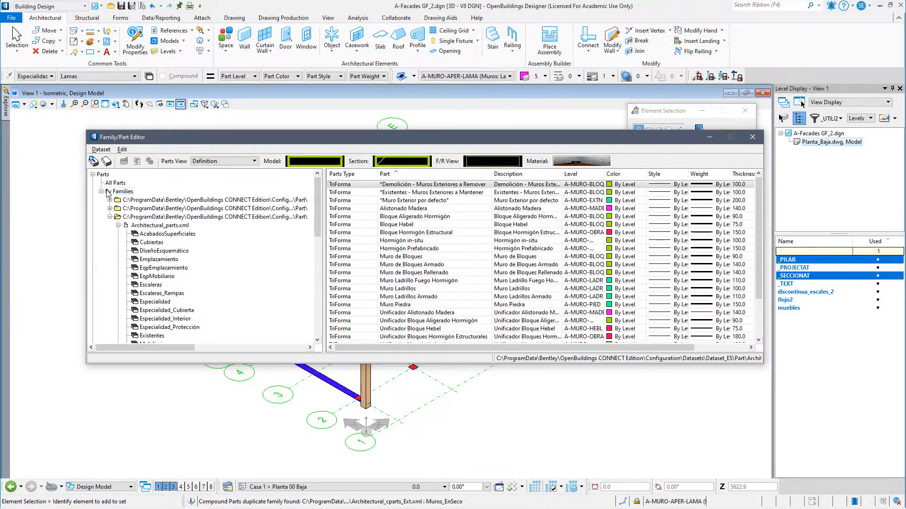
- Review the sub-part definition of the compound part Fachada ventilada LCV 300 and accept it
right_click(433, 185)
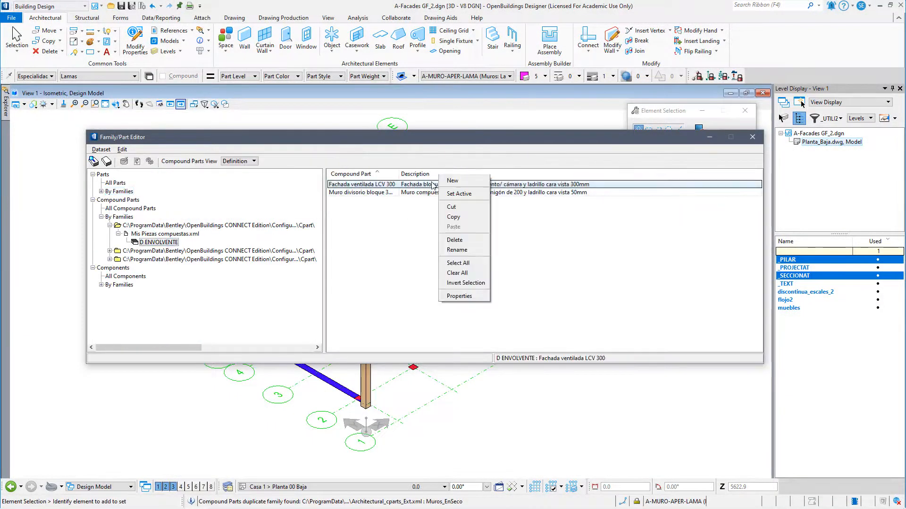
click(455, 296)
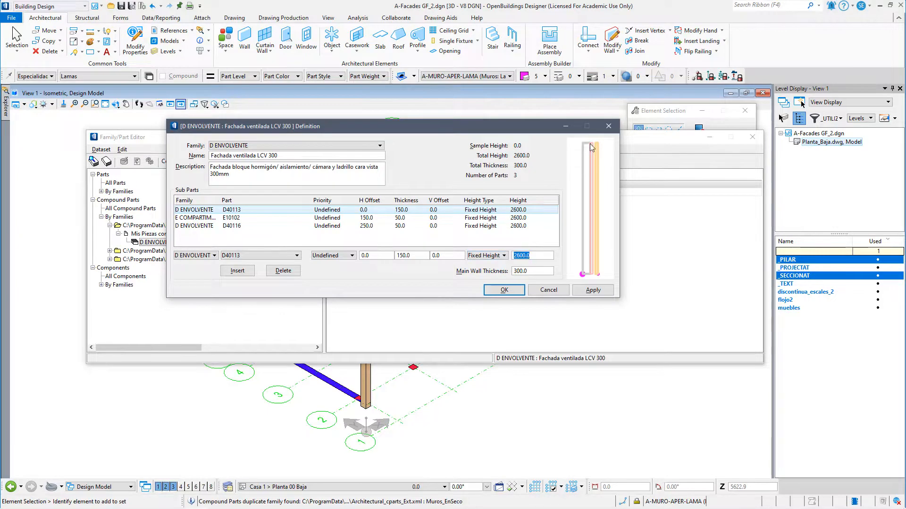
click(504, 290)
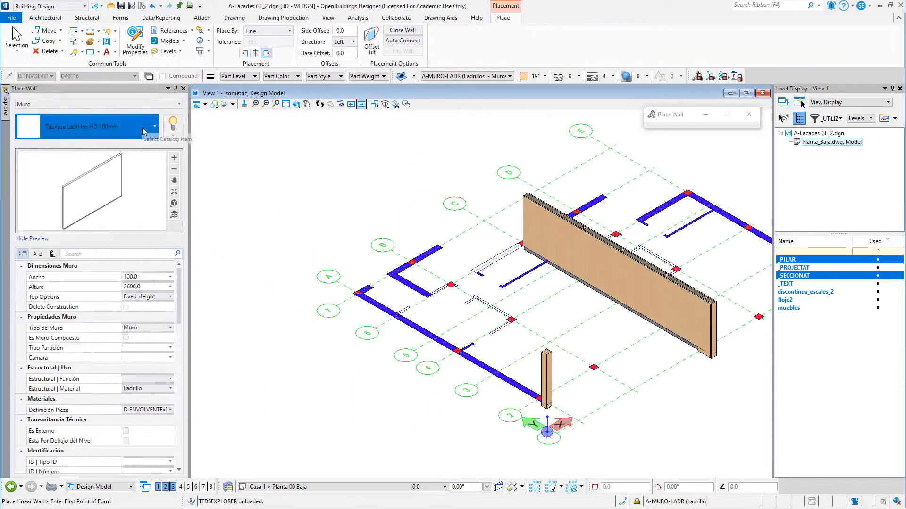
- Place a Fachada ventilada LCV 300mm compound wall along grid line A from grid 7 to grid 2
click(62, 206)
scroll(366, 299, up, 5)
click(287, 246)
scroll(287, 247, down, 4)
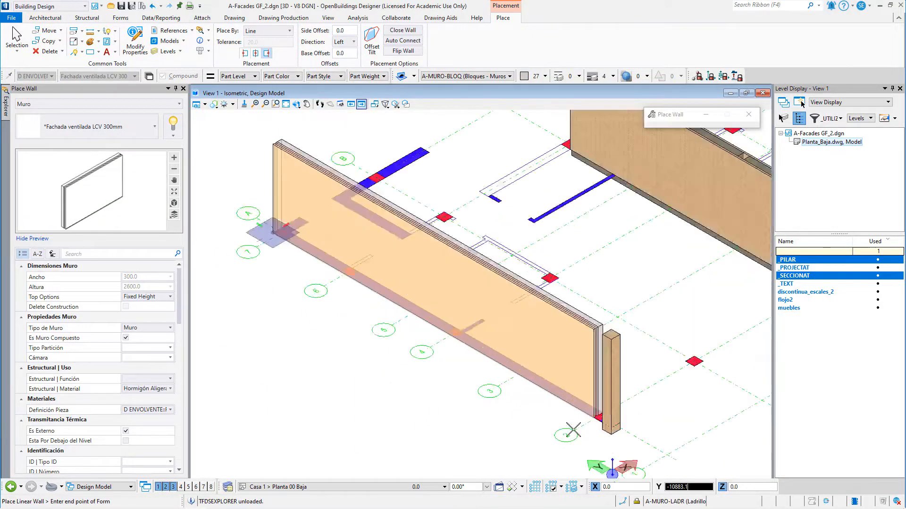
scroll(585, 420, up, 3)
click(608, 425)
scroll(608, 425, down, 3)
- Trace the remaining outer facade with connected Fachada ventilada LCV 300mm walls, from the opposite side wall's end around the stepped rear to grid A
mouse_move(736, 321)
middle_down()
mouse_move(495, 334)
mouse_move(414, 378)
mouse_move(360, 376)
middle_up()
scroll(360, 376, up, 5)
middle_drag(239, 435, 360, 253)
scroll(361, 254, up, 1)
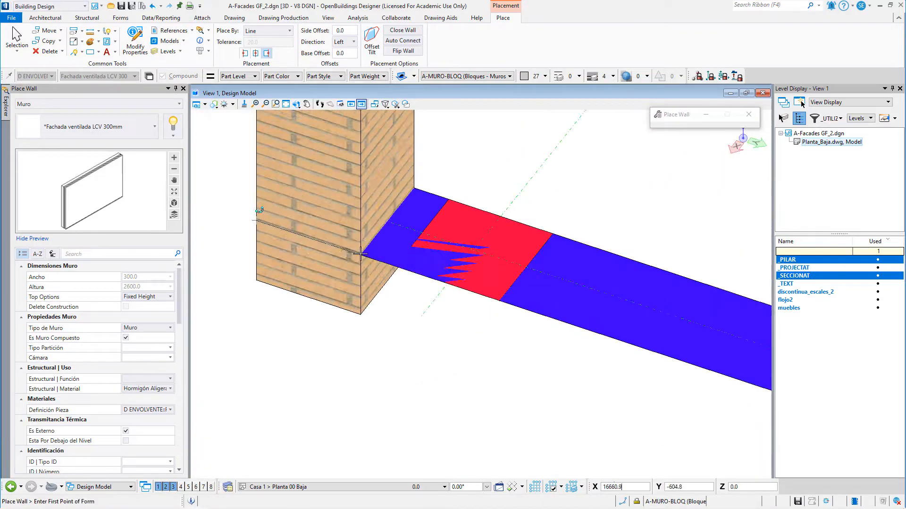
click(361, 262)
scroll(362, 261, down, 6)
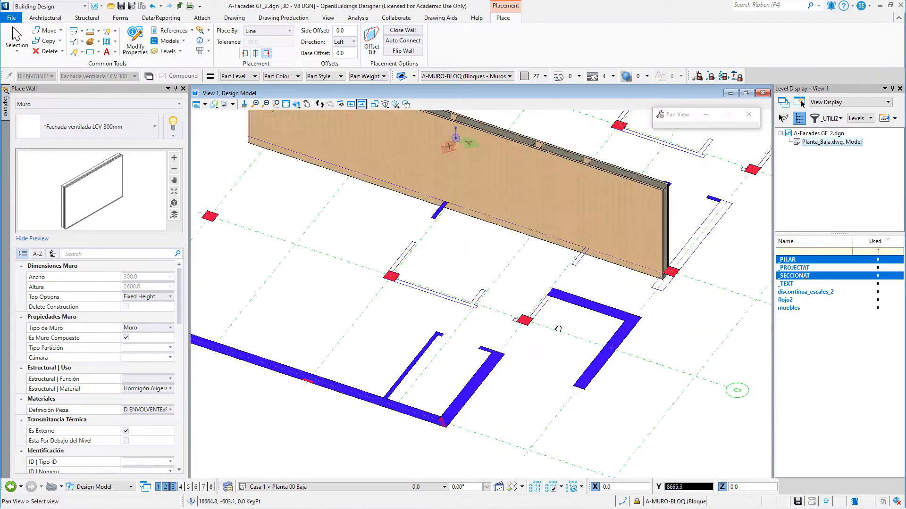
click(670, 270)
middle_drag(725, 202, 632, 263)
scroll(633, 263, up, 3)
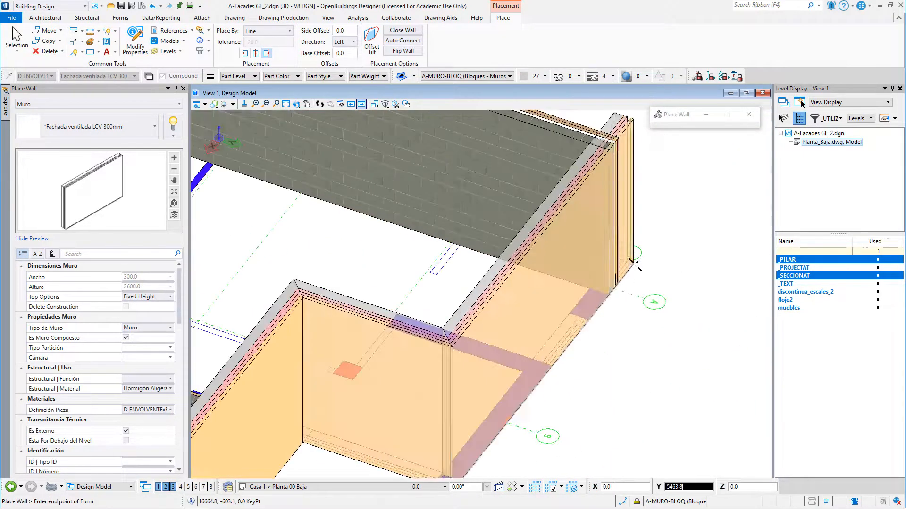
click(632, 263)
right_click(546, 263)
- Join the compound facade walls at the rear corner with a parallel L connection
shift+middle_drag(546, 262, 599, 292)
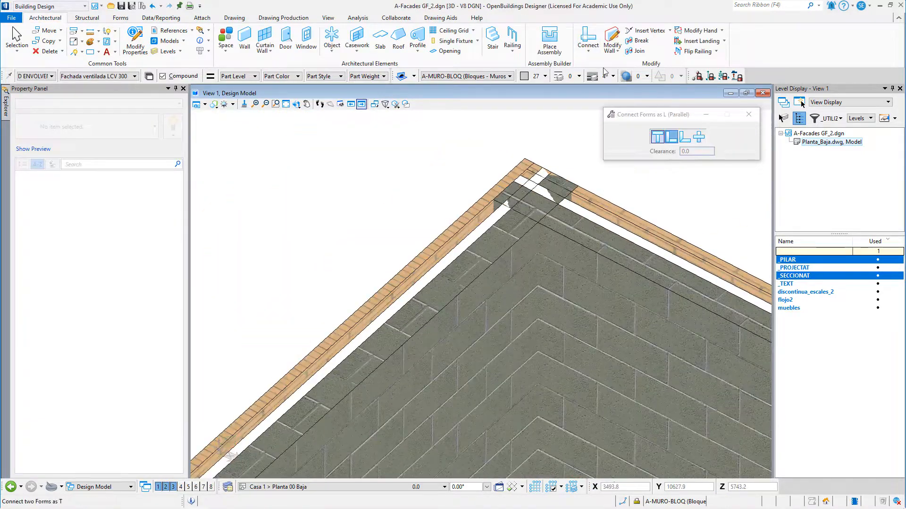
click(669, 135)
click(621, 236)
click(621, 237)
scroll(620, 237, up, 1)
shift+middle_drag(621, 236, 443, 241)
middle_drag(698, 226, 577, 339)
scroll(595, 262, down, 5)
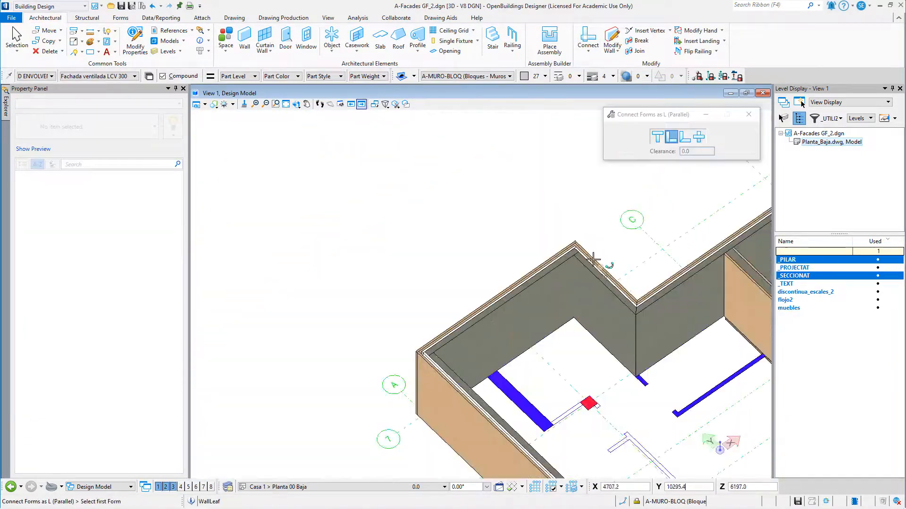
middle_drag(755, 213, 447, 289)
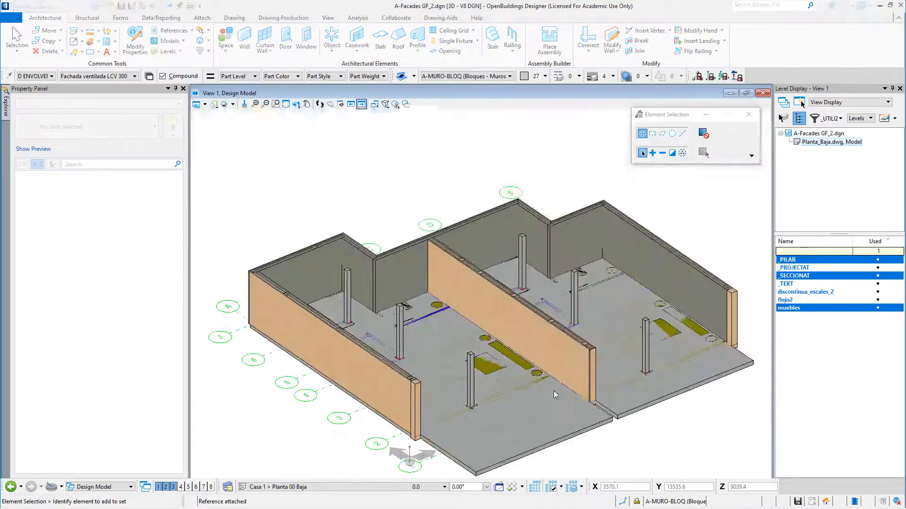
- Stretch the base of the outer brick leaf on the grid A facade down over the floor slab edge
scroll(553, 391, up, 3)
scroll(488, 304, up, 5)
drag(534, 368, 319, 275)
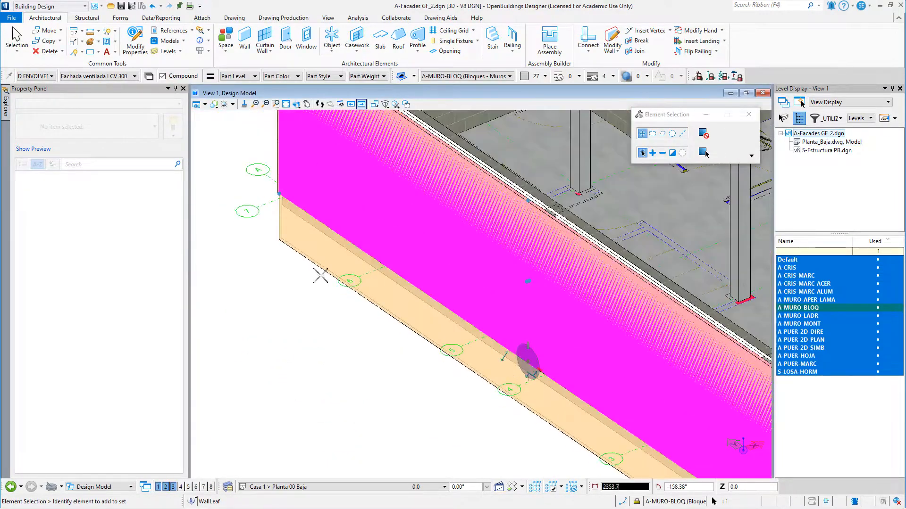
click(443, 331)
drag(443, 331, 521, 373)
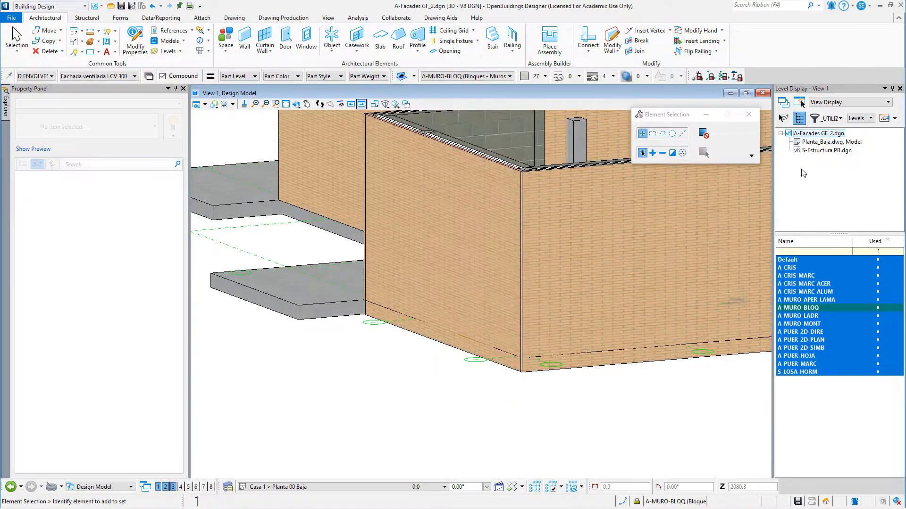
- Hide the S-Estructura PB.dgn reference and bring up the top view with the Planta_Baja.dwg floor plan
double_click(825, 150)
shift+middle_drag(744, 315, 592, 283)
click(830, 142)
shift+middle_drag(743, 158, 505, 352)
shift+middle_drag(399, 115, 491, 378)
click(842, 182)
click(166, 487)
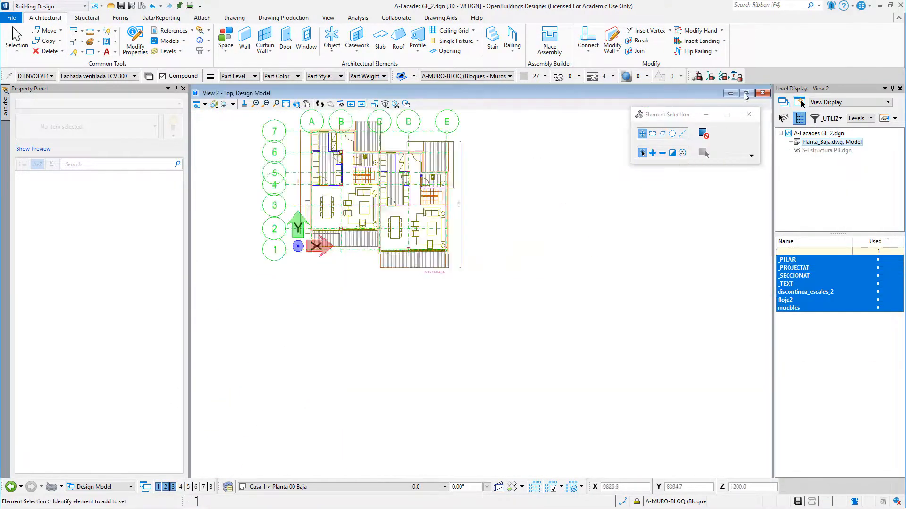
- Place an AL | Corredera 2920x1700 sliding window at the front of the first dwelling
click(306, 40)
click(154, 127)
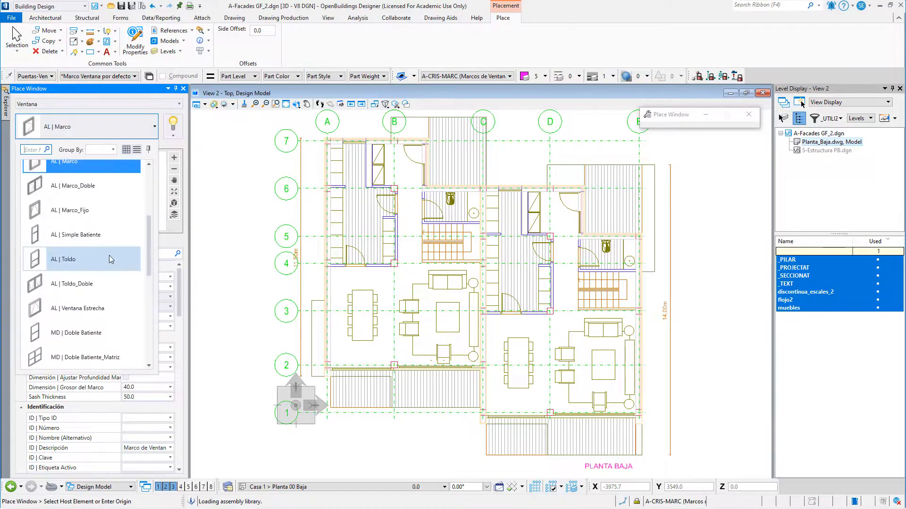
scroll(109, 255, down, 2)
click(109, 256)
scroll(364, 387, up, 3)
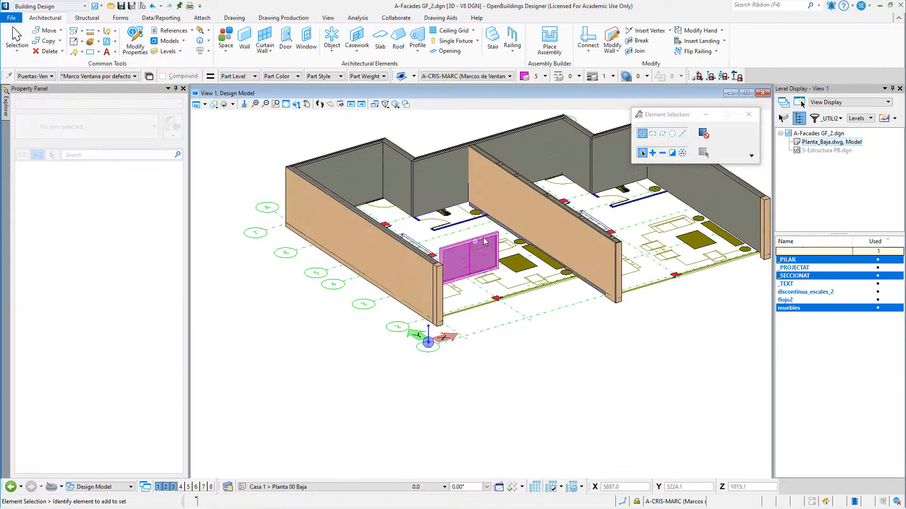
- Set the sliding window's sill height to 0.0 and move its corner against the side wall near grids A and 2
click(147, 207)
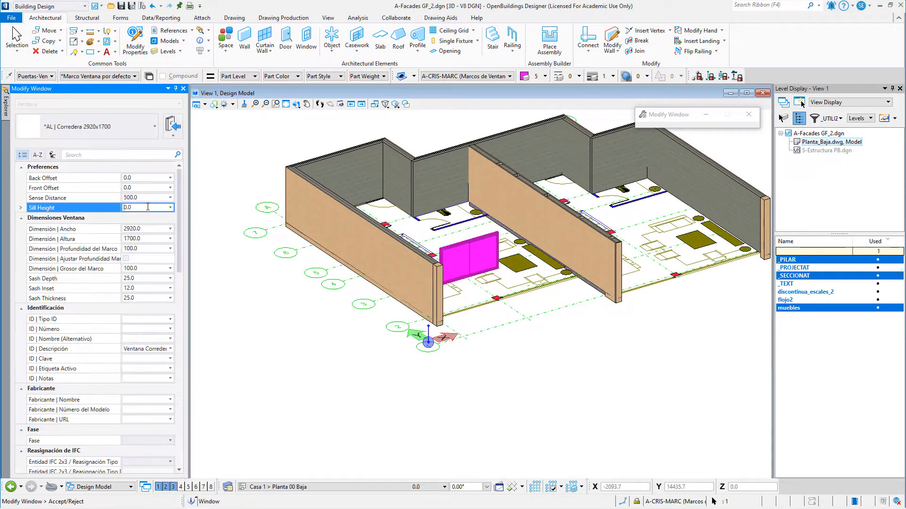
key(Return)
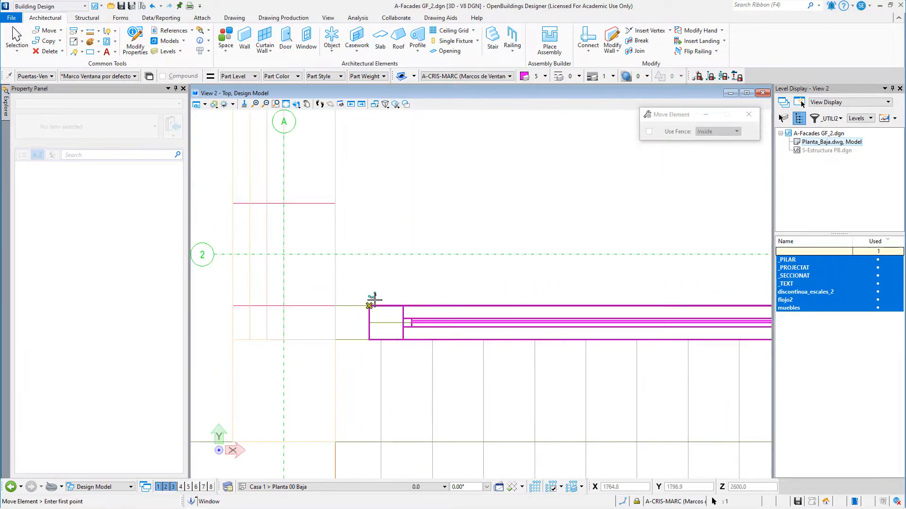
right_click(465, 337)
click(489, 143)
click(795, 303)
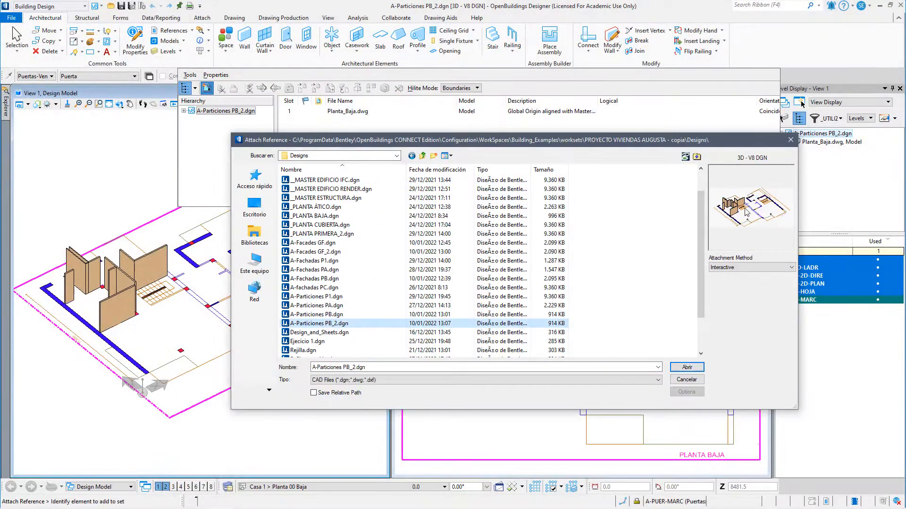
- Attach A-Particiones PB_2.dgn as a reference and move it onto the second dwelling's plan
key(Return)
key(Return)
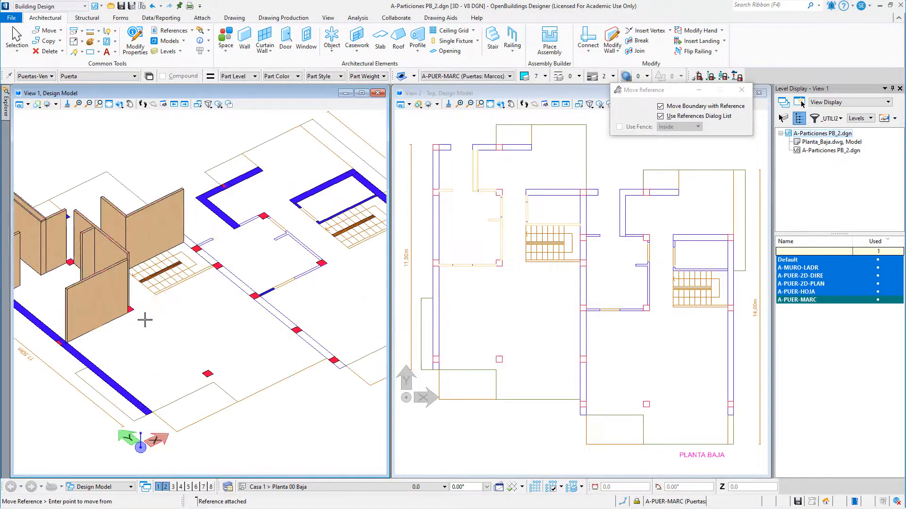
scroll(495, 263, up, 3)
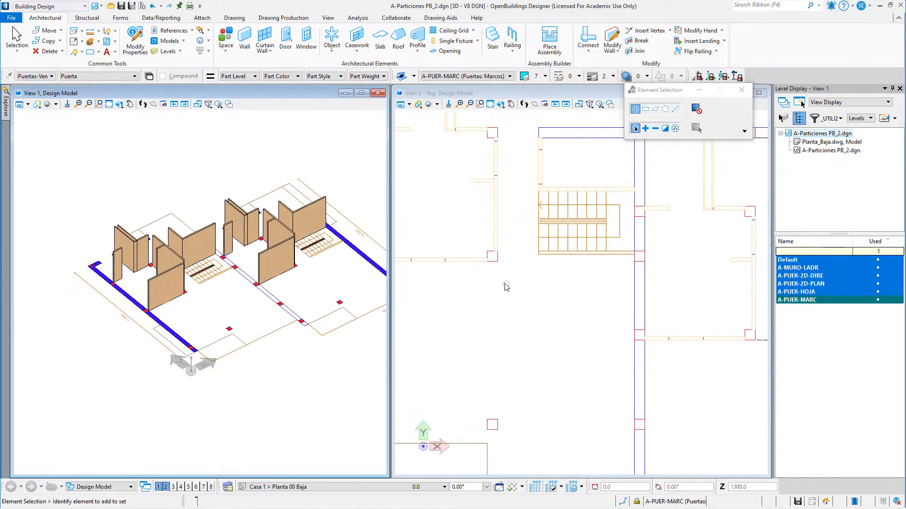
- Place a Puerta Batiente 80 door, 900 wide and 2100 high, in the partition wall below the column
click(287, 38)
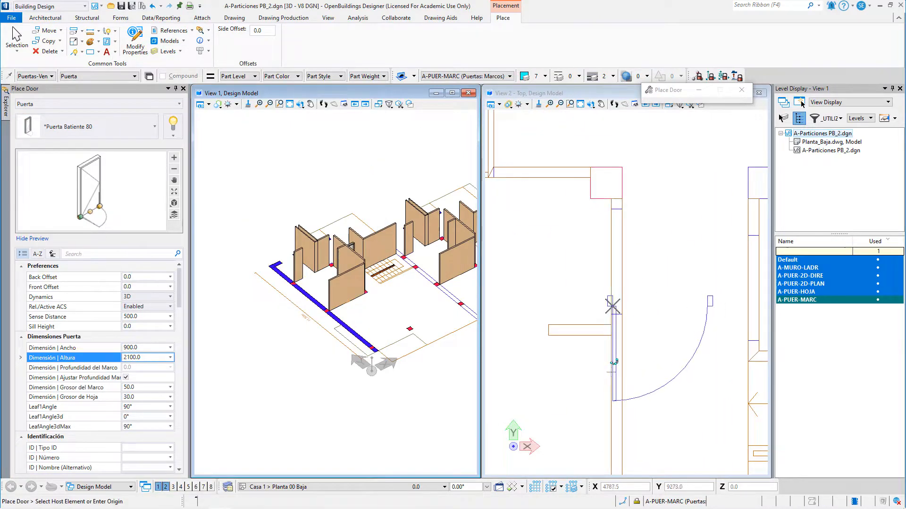
click(613, 306)
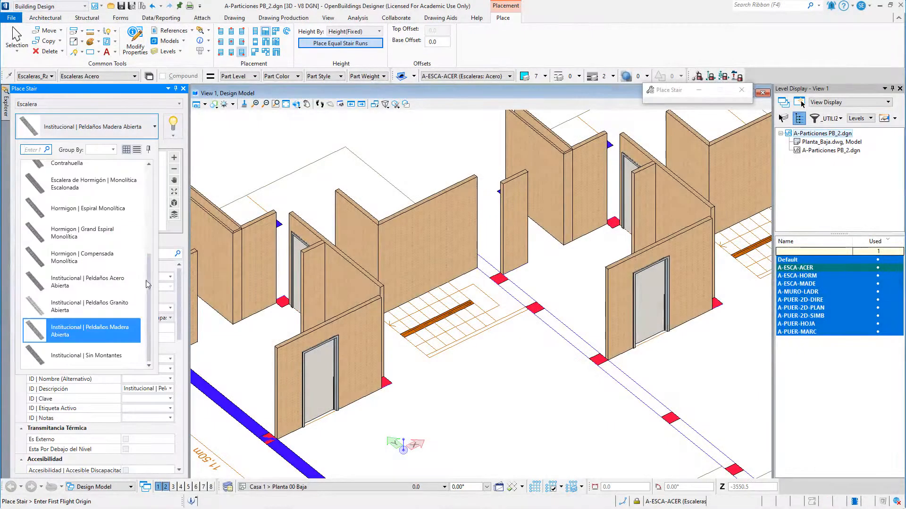
- Choose the Institucional | Peldaños Madera Abierta stair and edit its construction settings to a 190 riser height with validation off
click(94, 330)
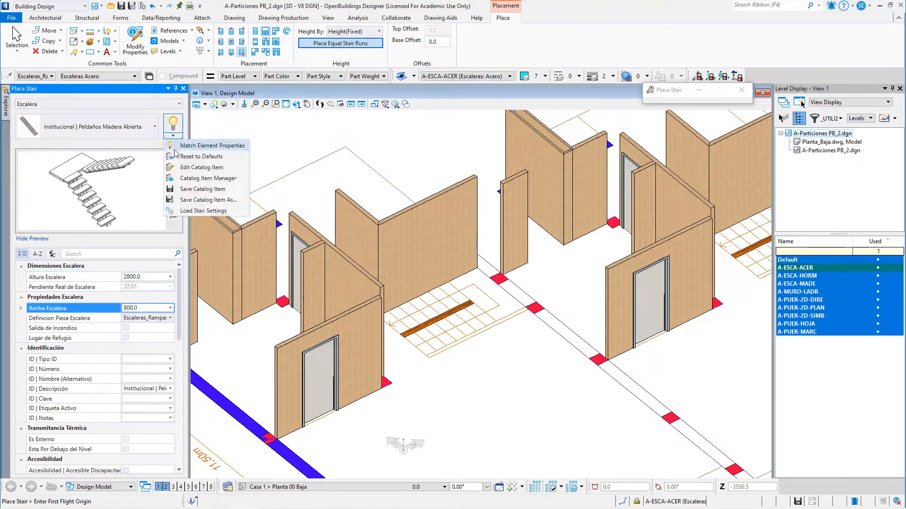
click(202, 167)
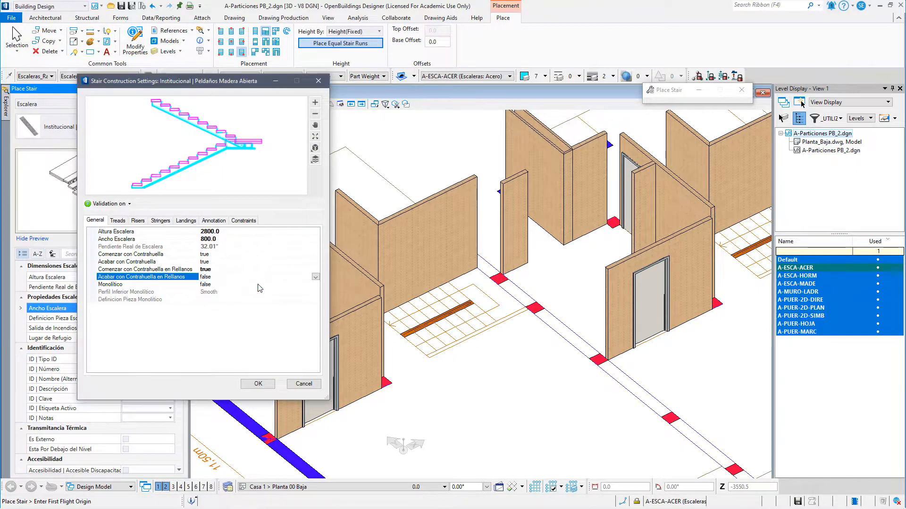
text(0)
click(118, 203)
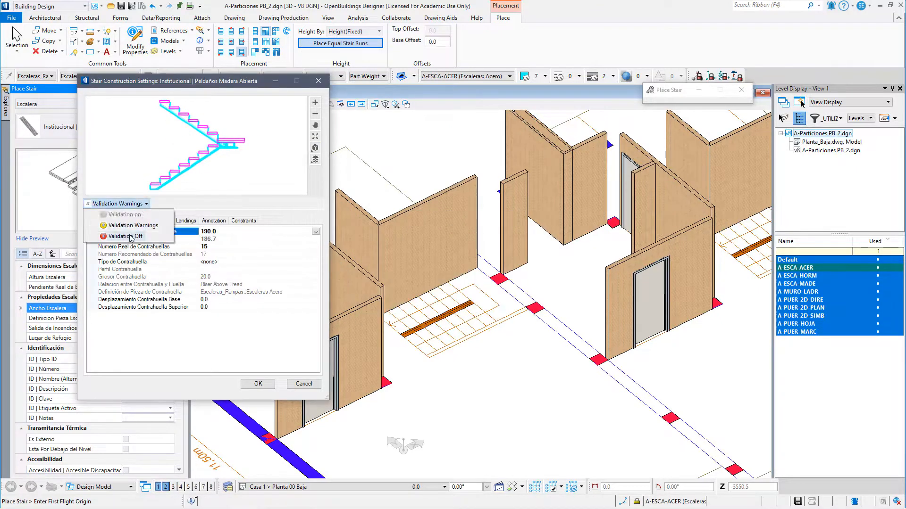
key(Return)
- Place the two-flight stair, 800 wide and 2800 high, over the stair outline in the plan, with the isometric and top views tiled
click(328, 18)
click(521, 46)
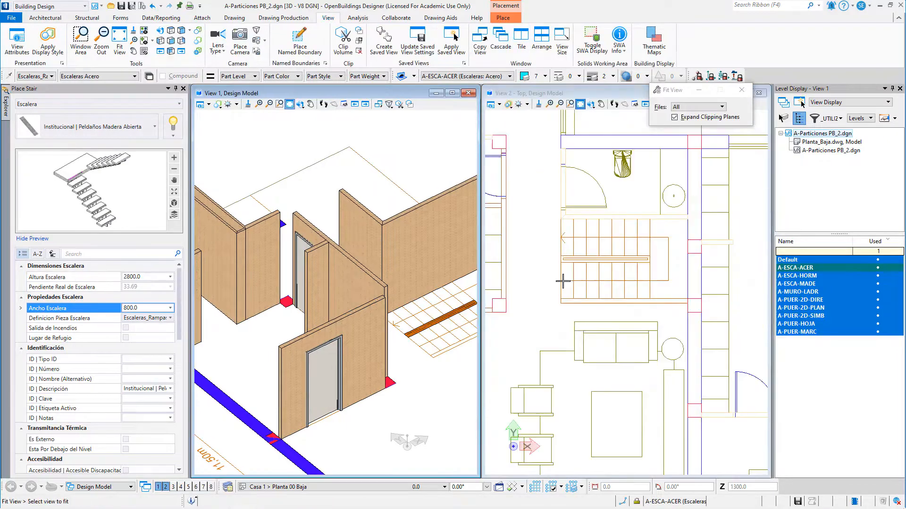
click(559, 321)
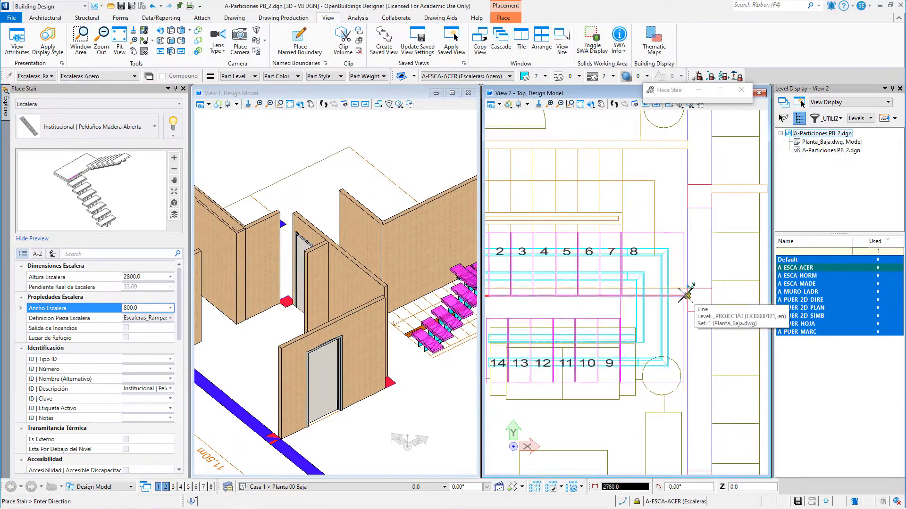
click(685, 295)
click(685, 154)
key(Escape)
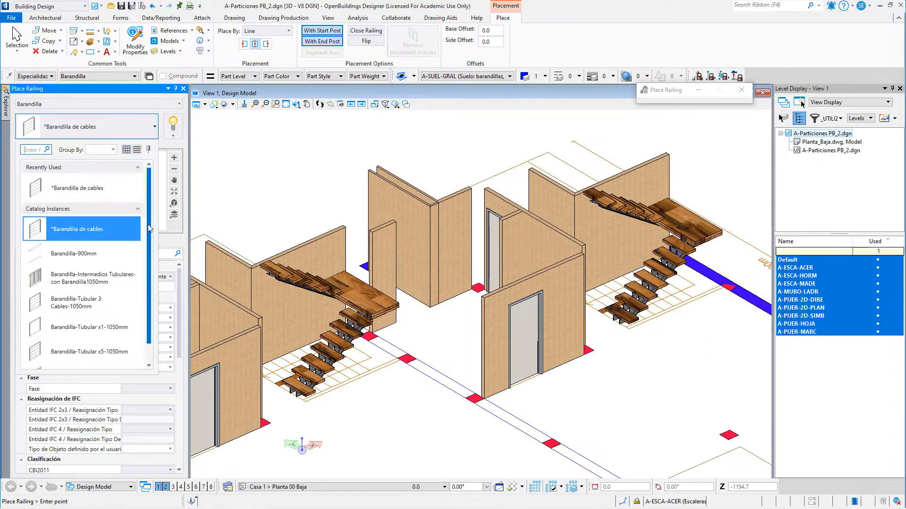
- Open the placement method options for the stair railing
click(275, 31)
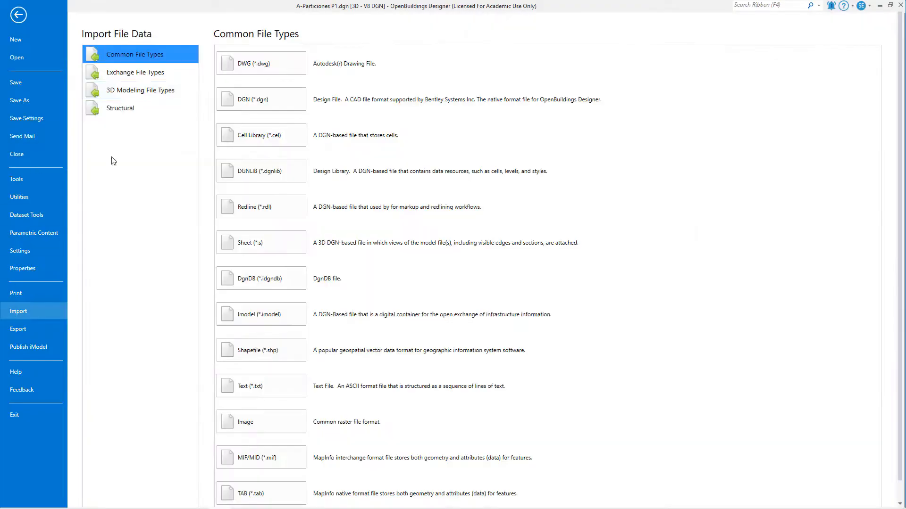
- Import the Revit family 2019_ES_Inodoro_Ferrum_Milena_Largo.rfa into the plumbing fixtures catalog
click(131, 91)
click(261, 64)
click(316, 108)
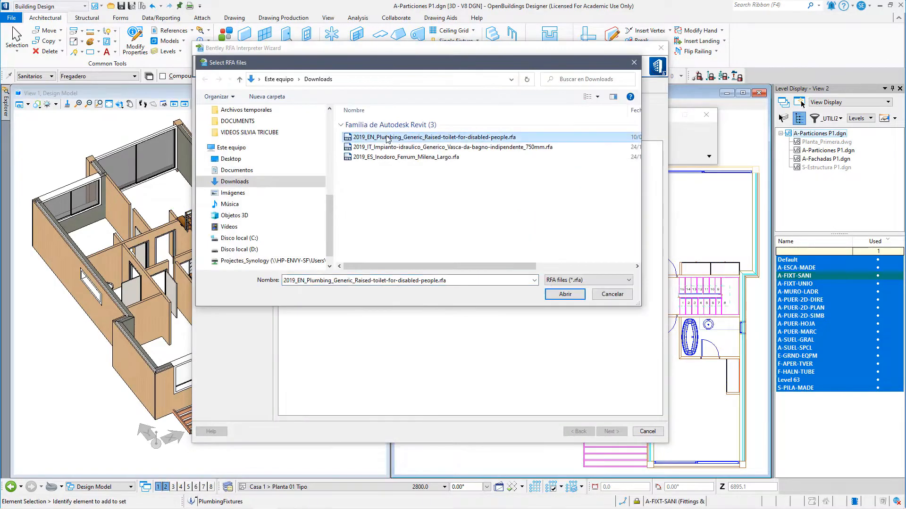
click(612, 431)
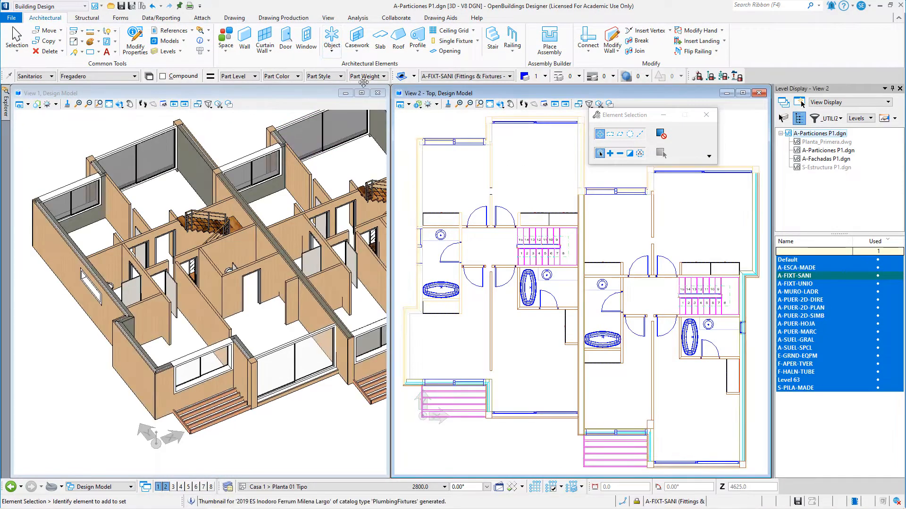
- Place the 2019 ES Inodoro Ferrum Milena Largo toilet in the bathroom between the washbasin and the bathtub, and check it in 3D
click(331, 42)
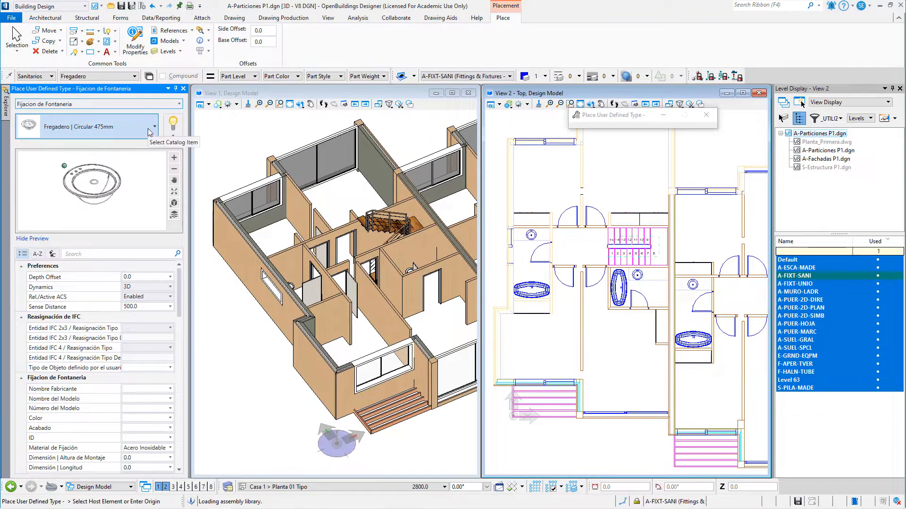
click(154, 127)
scroll(140, 237, up, 2)
click(95, 234)
scroll(533, 273, up, 5)
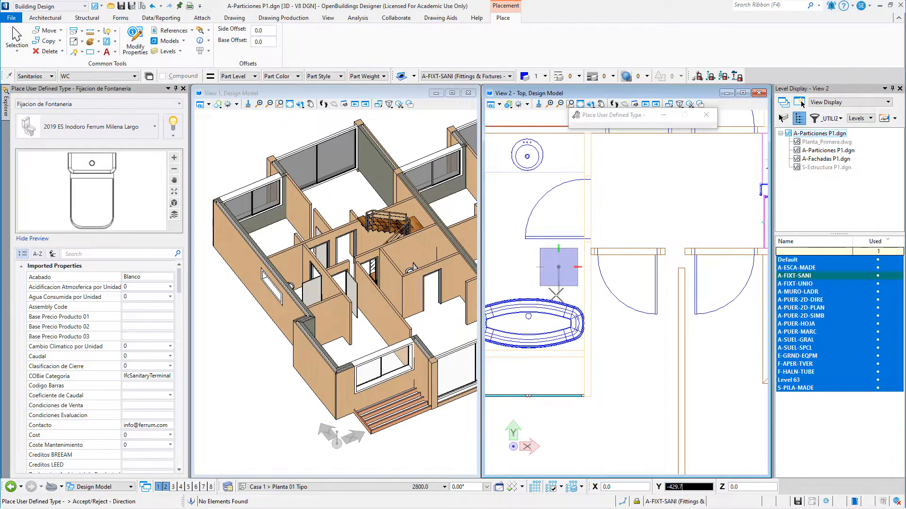
click(556, 295)
right_click(566, 296)
drag(575, 267, 583, 274)
click(453, 93)
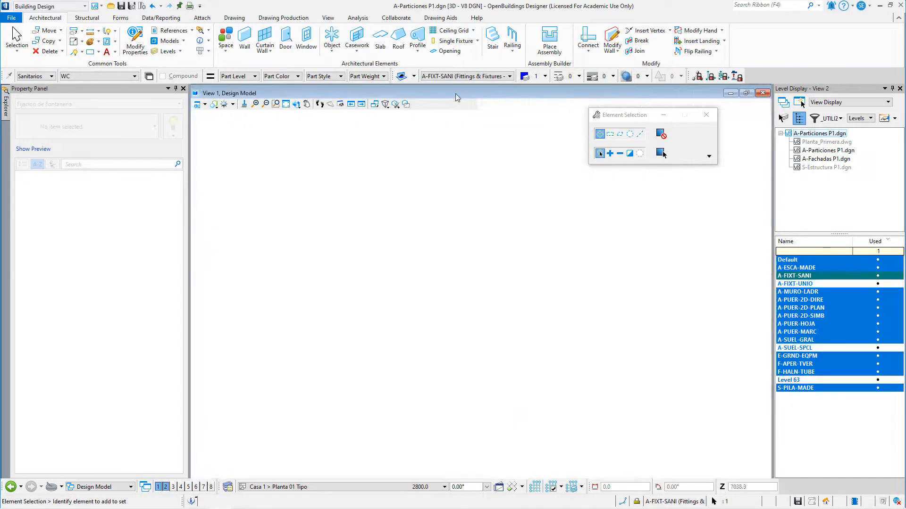
shift+middle_drag(455, 264, 377, 424)
scroll(374, 429, up, 6)
key(Escape)
scroll(384, 384, down, 6)
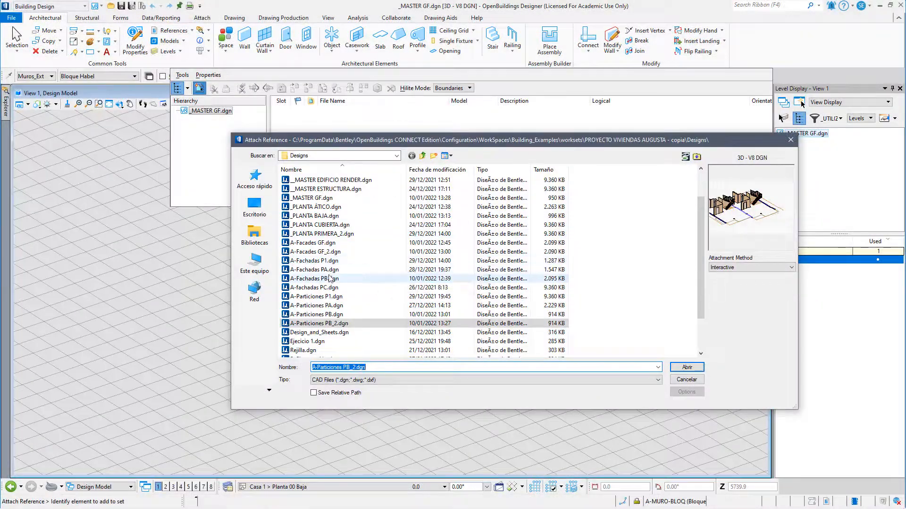
- Attach A-Fachadas PB.dgn and A-Particiones PB.dgn as coincident references in the ground-floor master, using live nesting at depth 1 for the partitions
click(797, 423)
click(558, 388)
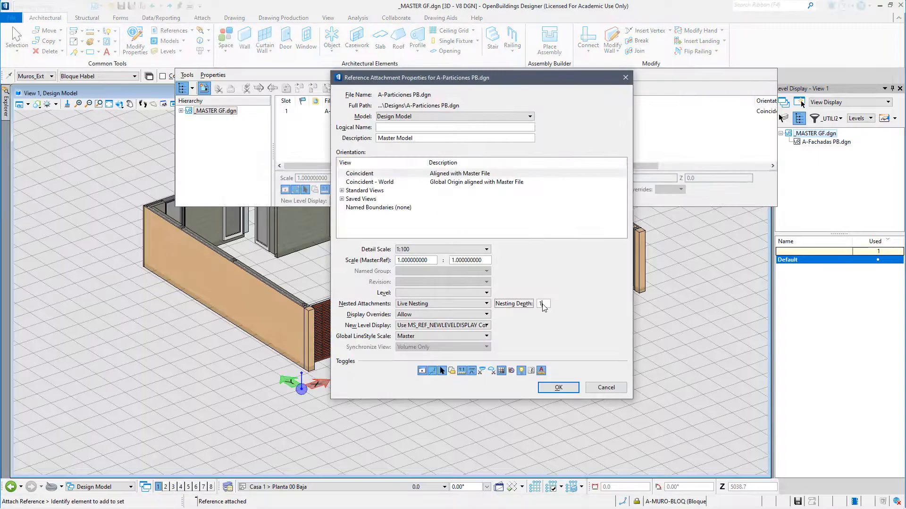
click(558, 387)
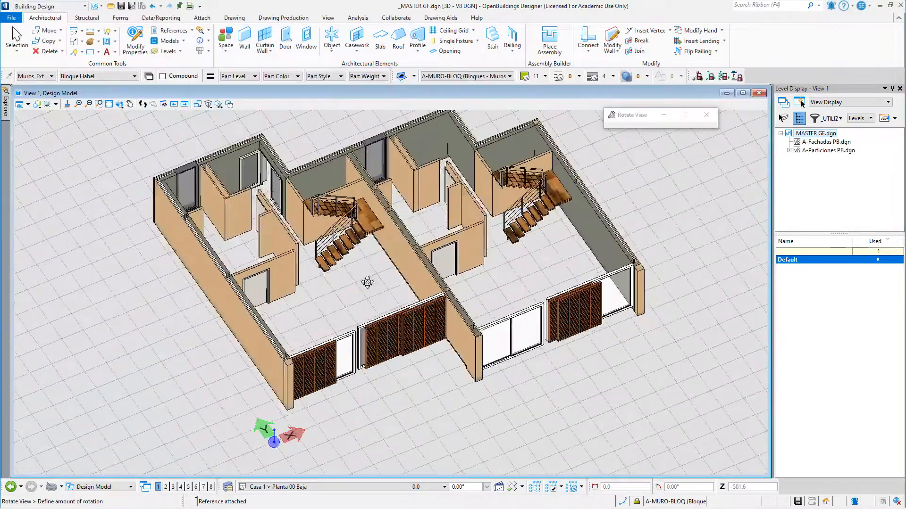
click(558, 387)
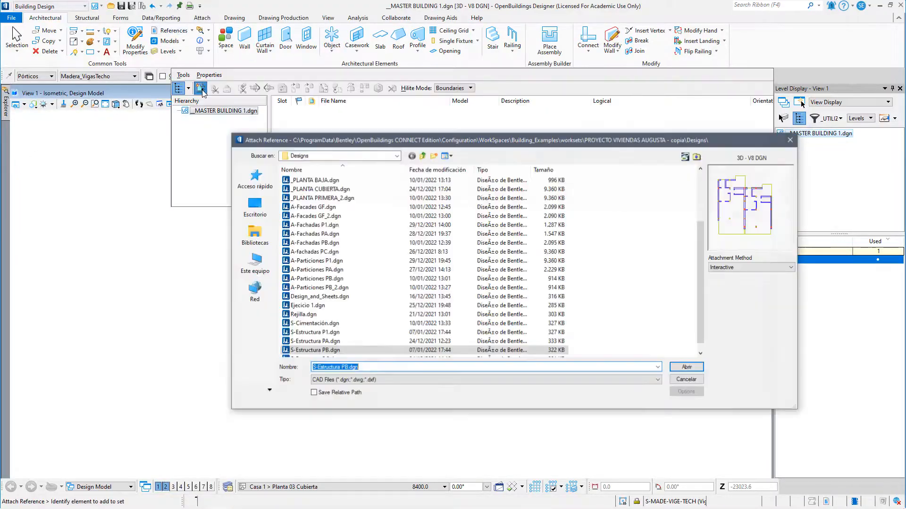
- Attach the four floor models (_PLANTA BAJA, _PLANTA PRIMERA_2, _PLANTA ÁTICO, _PLANTA CUBIERTA) and S-Cimentación.dgn to the building master and fit the view
click(684, 368)
click(550, 388)
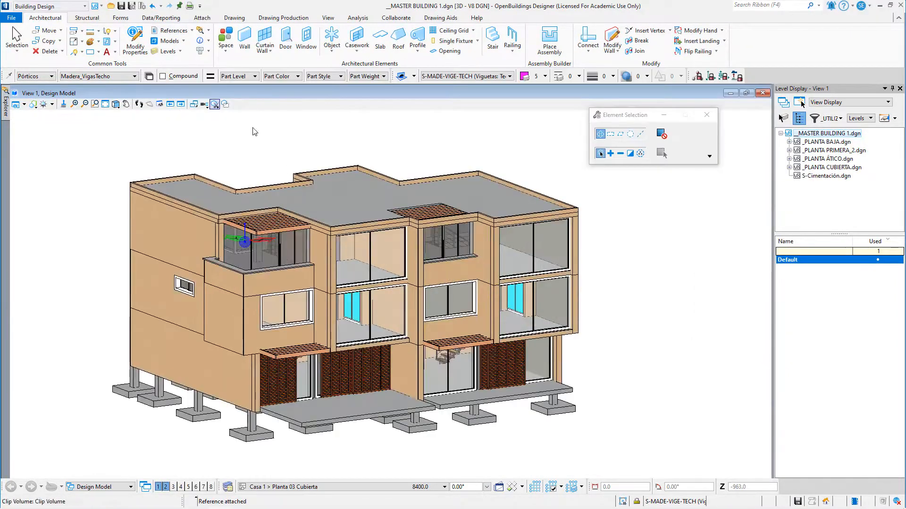
click(105, 104)
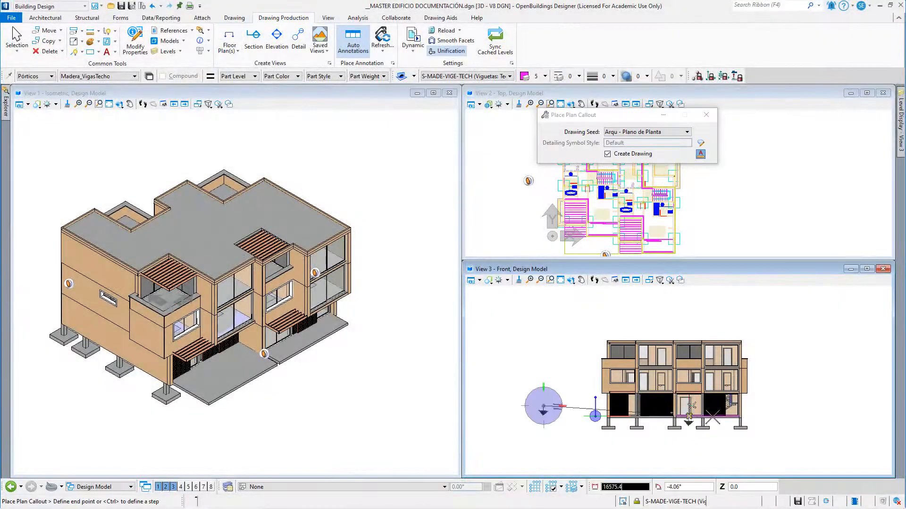
- Place a plan callout across the ground floor in the front view, name it Ground Floor, and save its drawing model as D01_Ground Floor
click(690, 414)
text(Ground Floor)
click(390, 261)
click(583, 261)
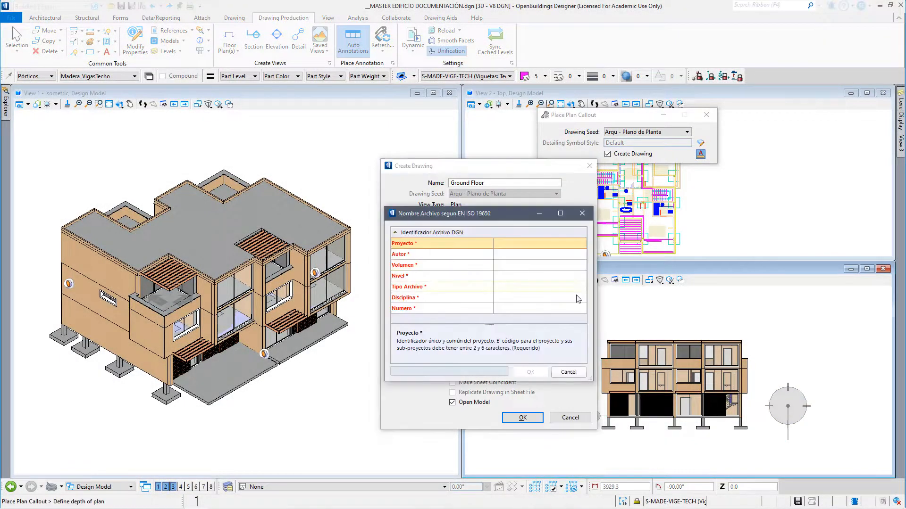
click(570, 372)
click(324, 371)
text(D01_Ground Floor)
key(Return)
- Save the sheet model to the file S01_Gorund Floor and create the Ground Floor drawing
click(452, 296)
click(452, 296)
click(389, 318)
click(583, 317)
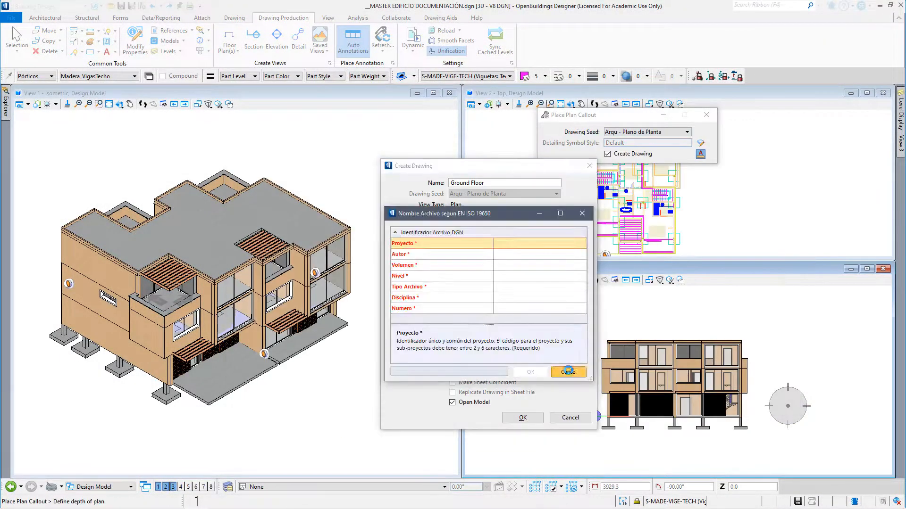
click(570, 372)
text(S01_Gorund Floor)
click(772, 370)
click(522, 418)
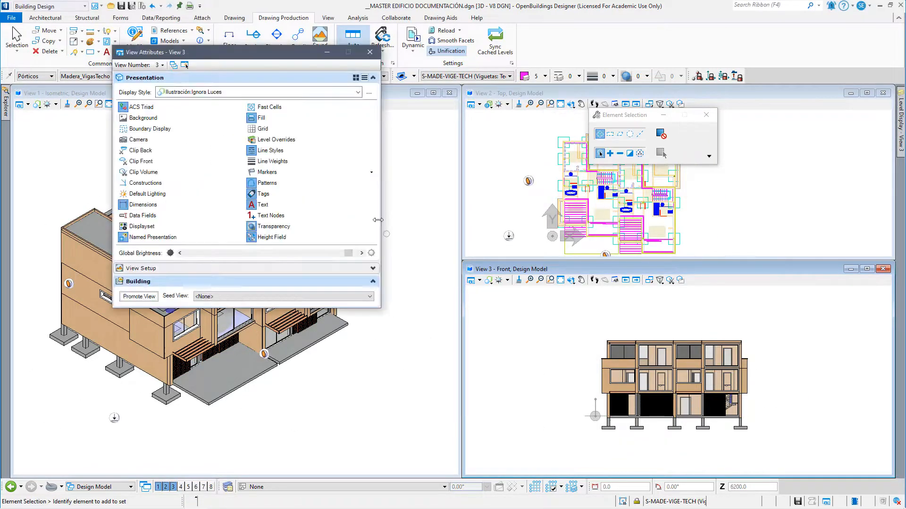
- Open the Ground Floor drawing model, follow its plan marker to the S01_Gorund Floor sheet, and fit the sheet in view
click(580, 403)
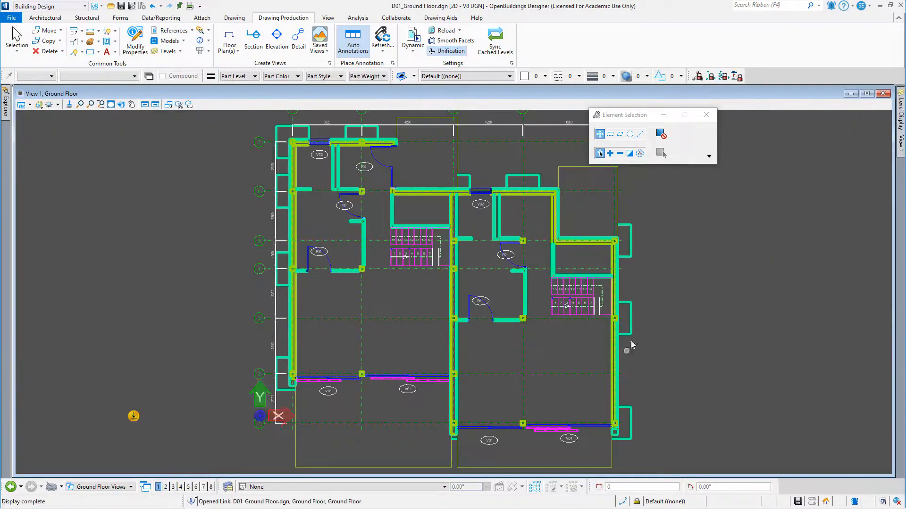
mouse_move(884, 94)
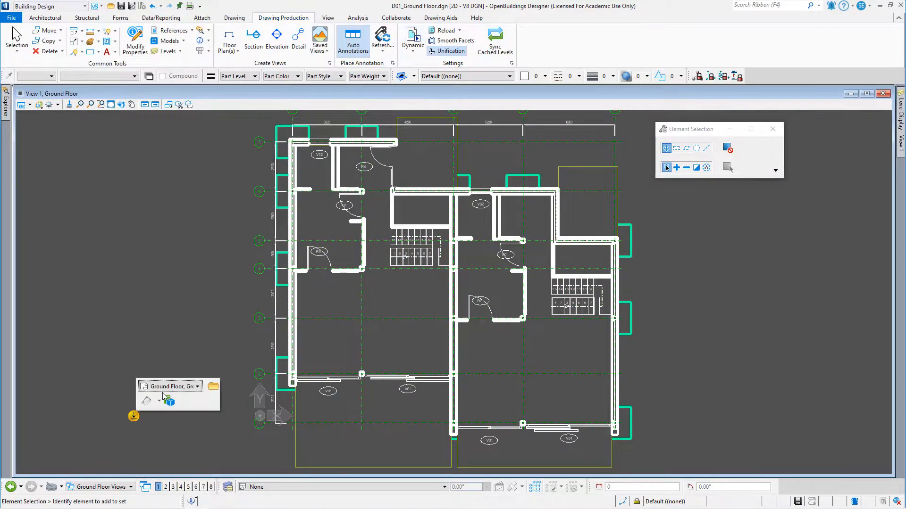
click(166, 399)
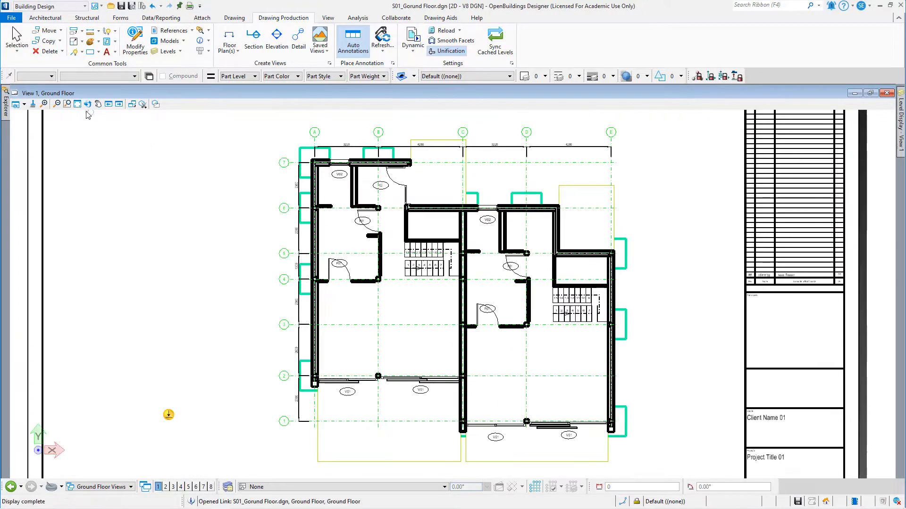
click(77, 104)
- Turn off the S-RCOL, S-RCOL-ANOT, S-RCOL-LINE and S-Z23-D-Dimensions levels of the sheet's plan reference and expand its nested references
mouse_move(901, 125)
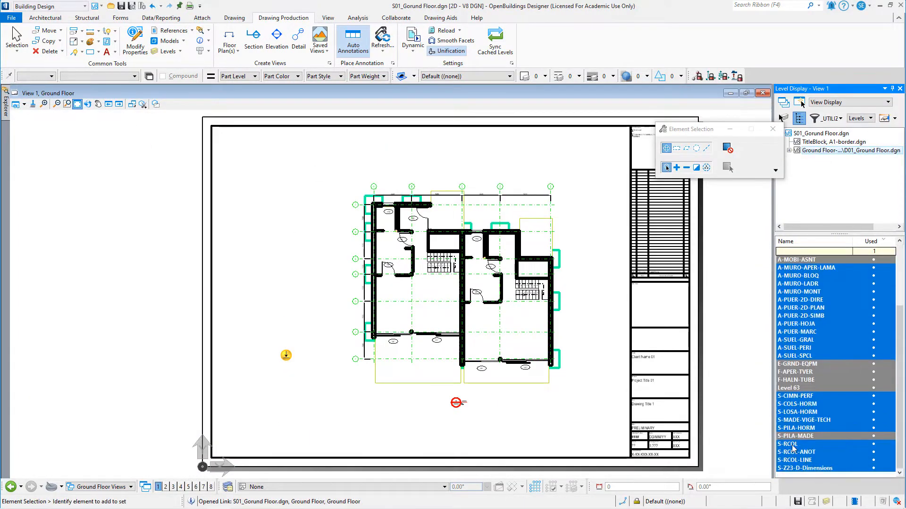
click(793, 446)
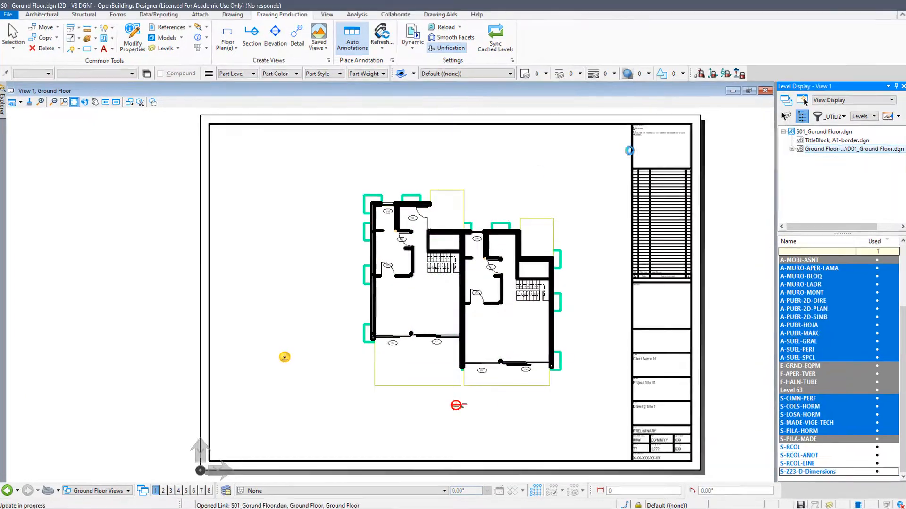
click(789, 150)
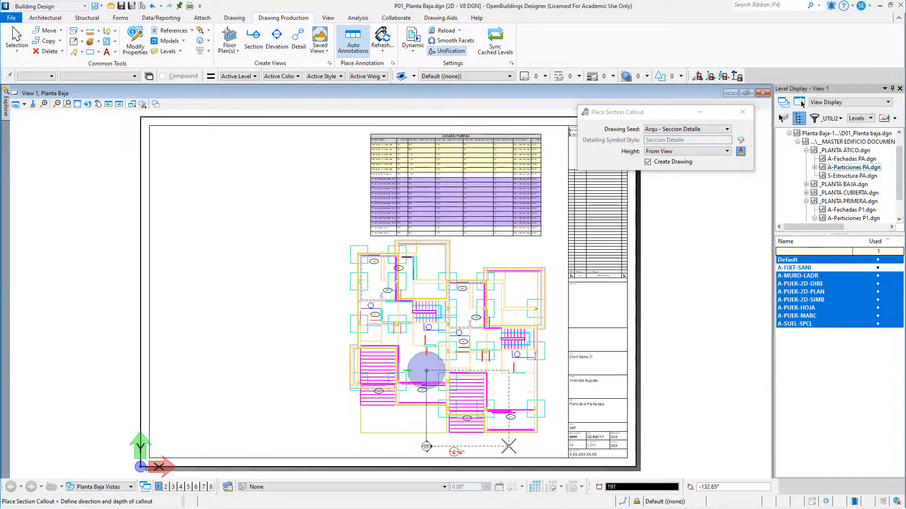
- Place a section callout through the front facade and create the 1:20 Detail facade drawing in the file D02_Detail facade 1_20
click(508, 445)
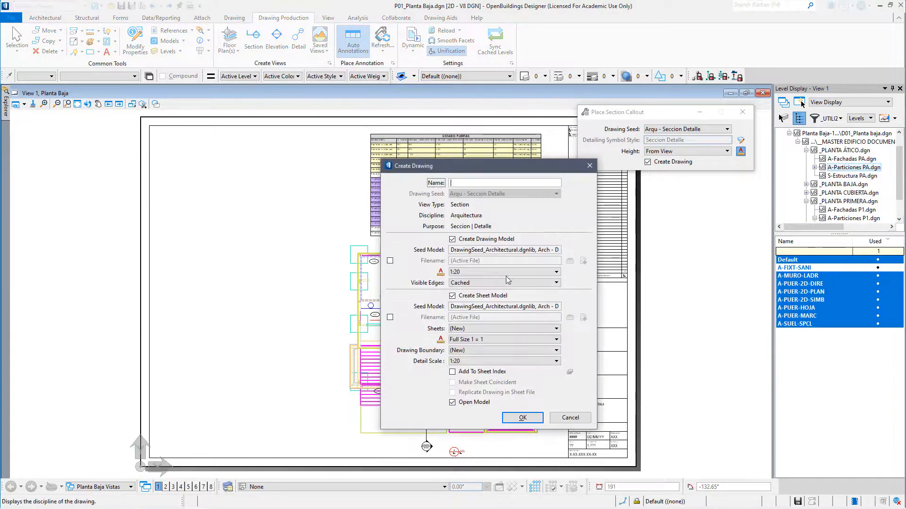
click(583, 261)
click(569, 372)
click(319, 371)
text(d02_Detail facade 1_20)
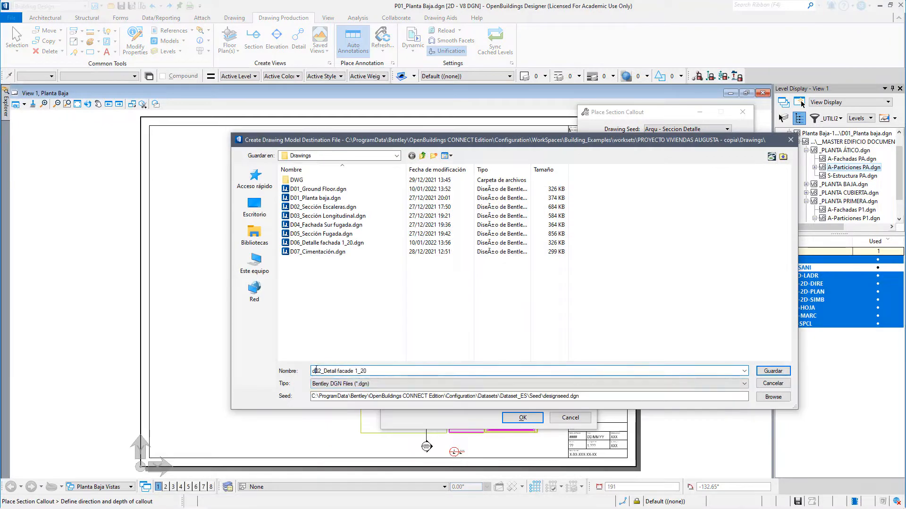
click(767, 372)
click(522, 418)
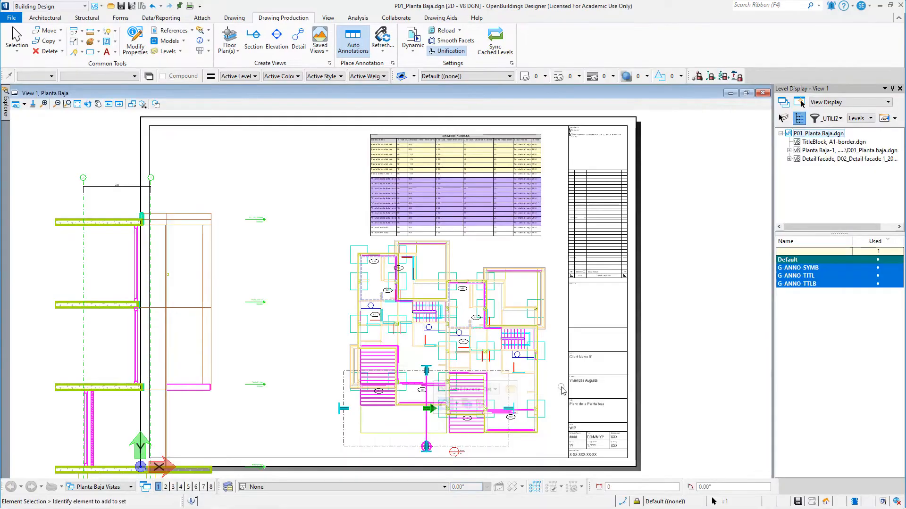
- Move the Detail facade reference inside the sheet border, beside the floor plan
right_click(217, 298)
click(239, 305)
click(211, 465)
click(327, 434)
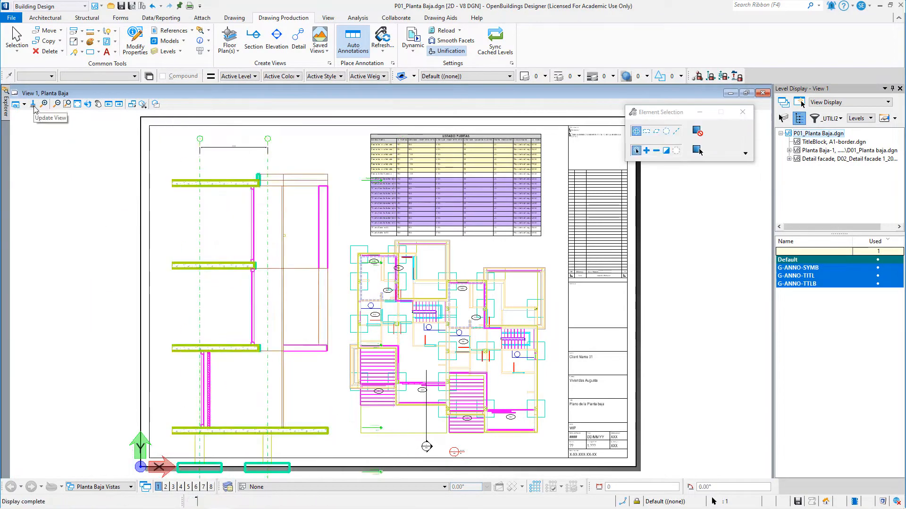
right_click(327, 302)
click(348, 305)
click(290, 472)
click(307, 456)
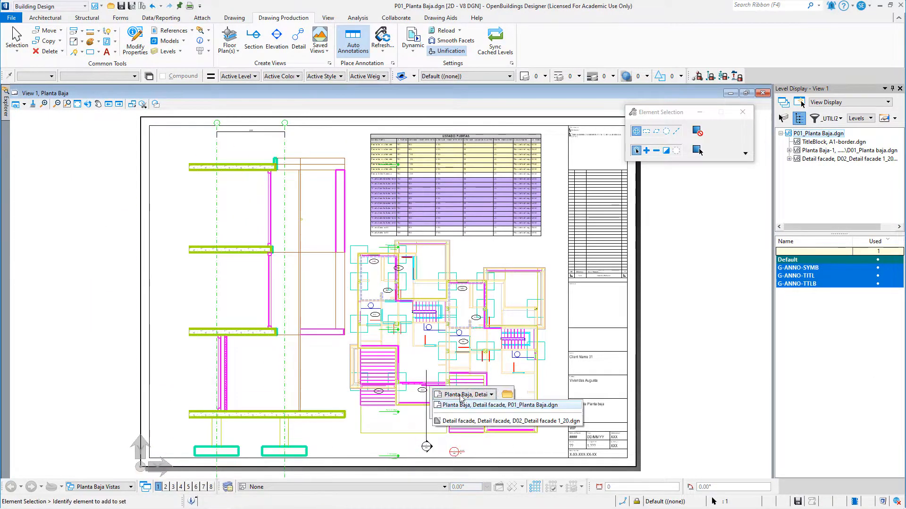
- Open the D02_Detail facade 1_20 drawing and follow its plan marker's link to the Ground Floor sheet
click(509, 421)
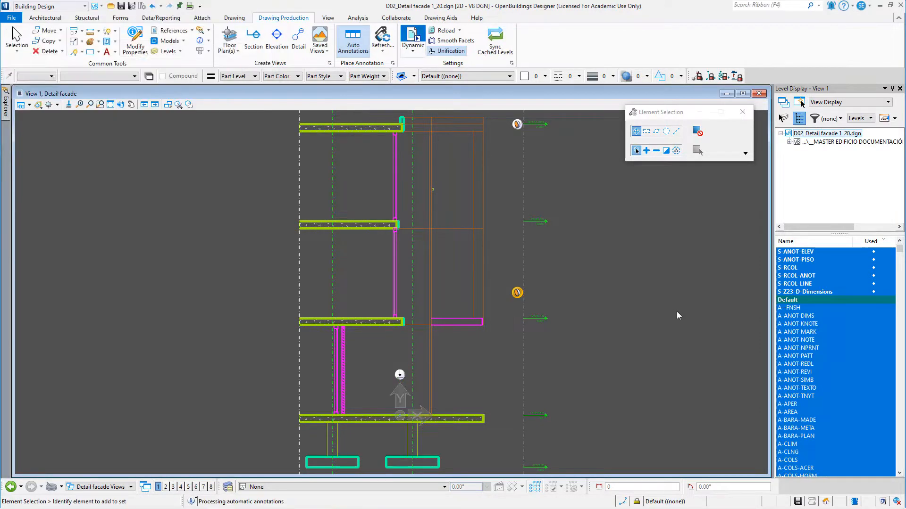
mouse_move(400, 375)
click(487, 342)
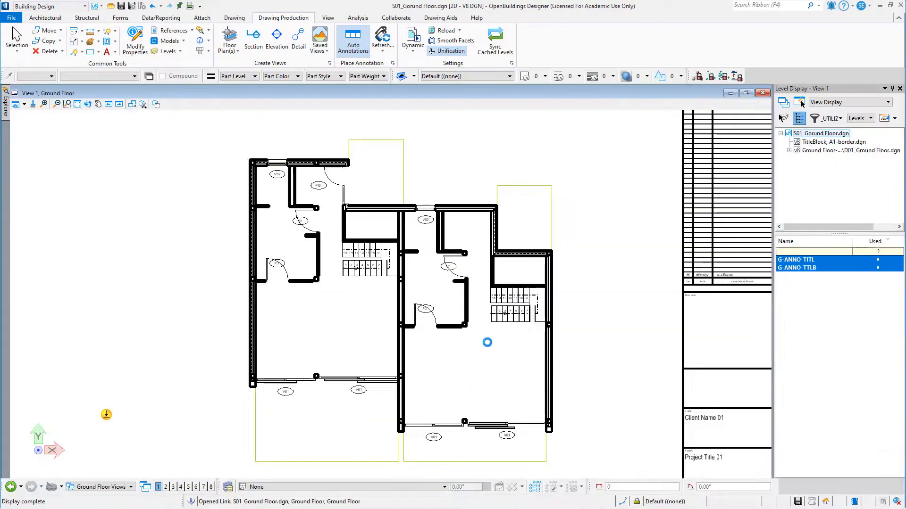
- Return to the Detail facade drawing and open the Planta Baja target linked to its section marker
click(10, 487)
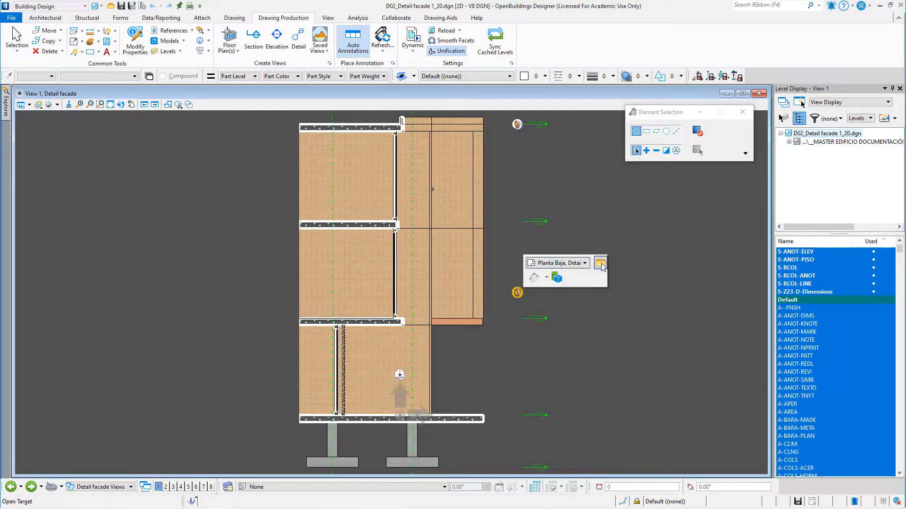
click(601, 264)
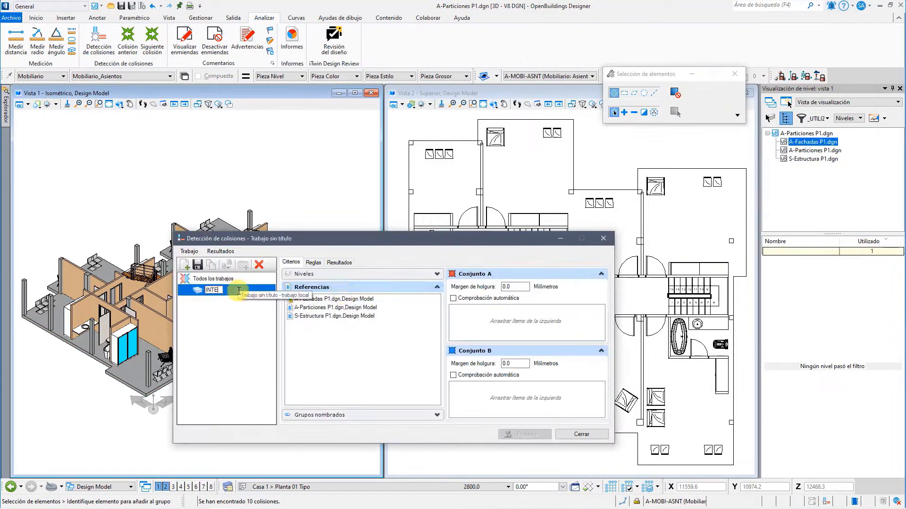
- Set up the INT-STR clash detection job from the attached references and go to the next collision in its results
click(323, 288)
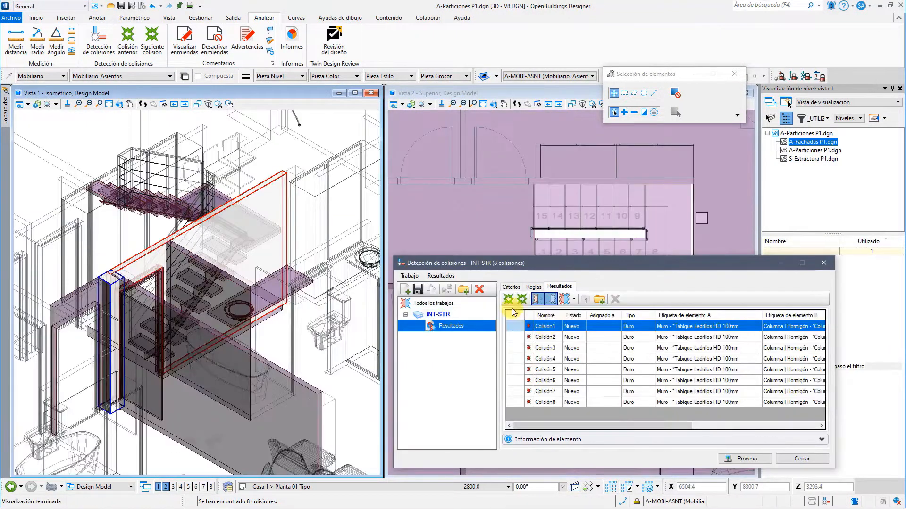
click(523, 299)
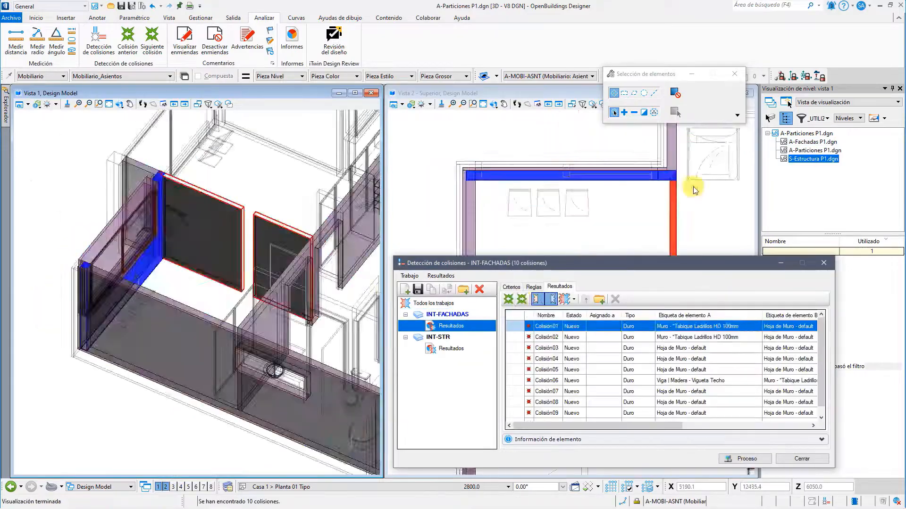
- Inspect the Colisión05 clash between wall leaves in the INT-FACHADAS collision results
click(576, 369)
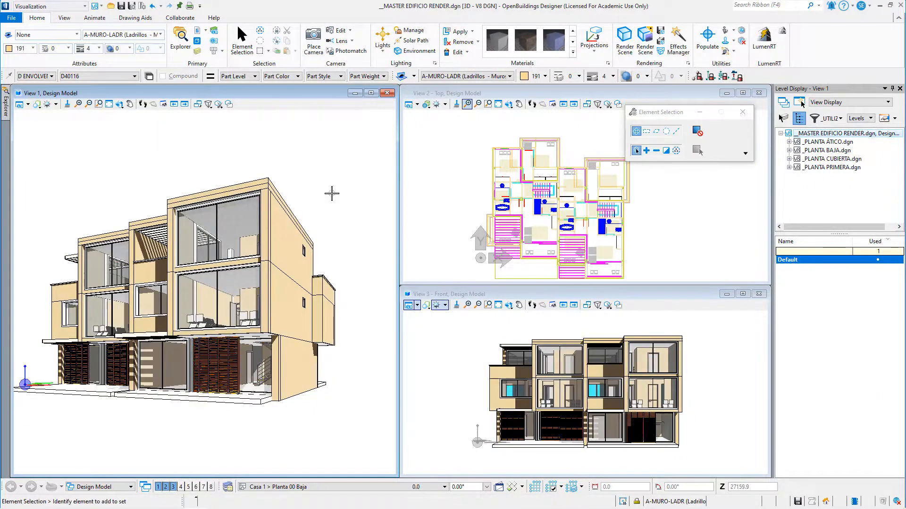
- Review the Solar light's position settings in the Light Manager, close it, and refresh View 1 of the render master
click(434, 63)
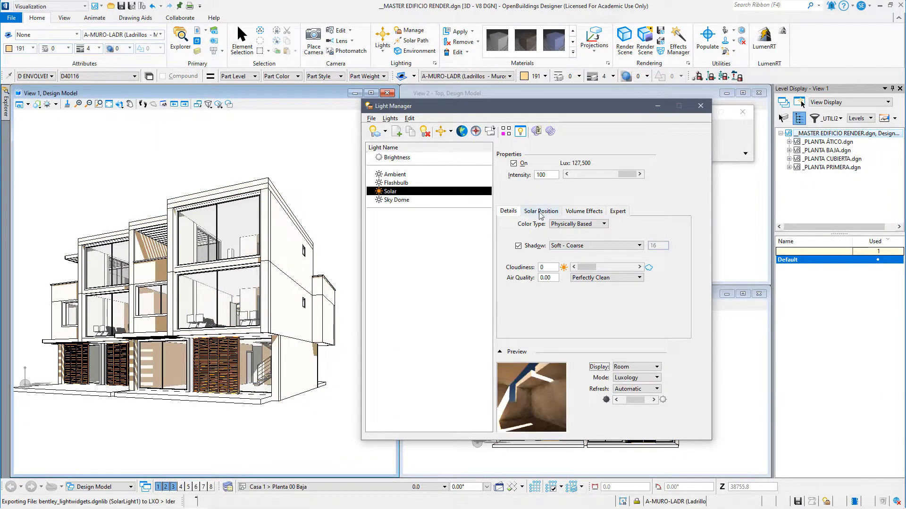
click(540, 212)
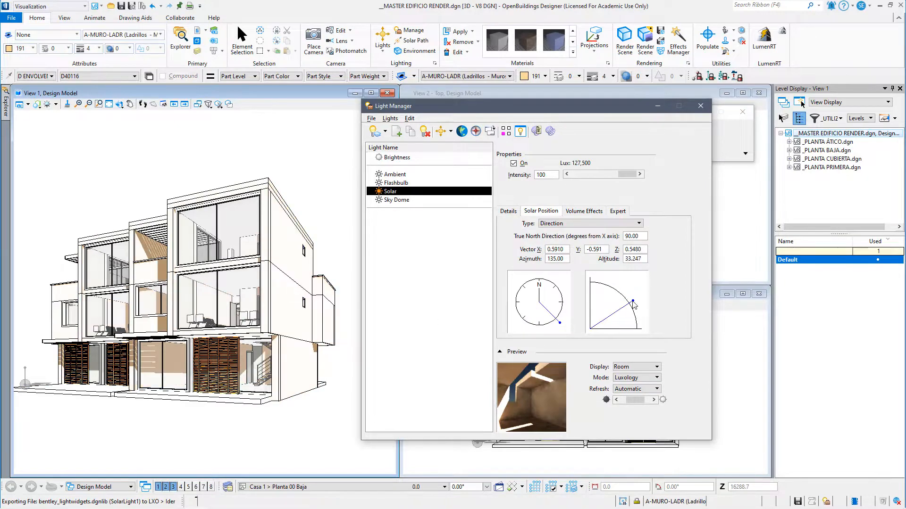
click(700, 105)
click(67, 104)
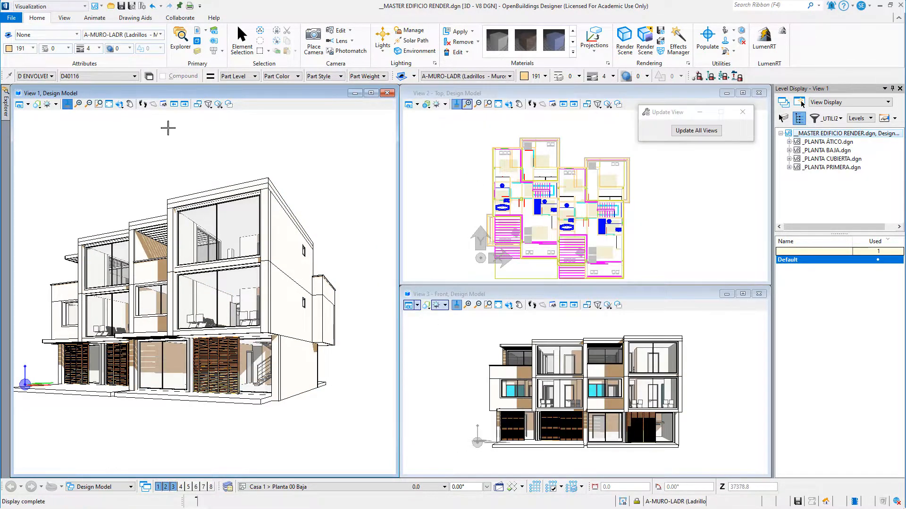
right_click(189, 133)
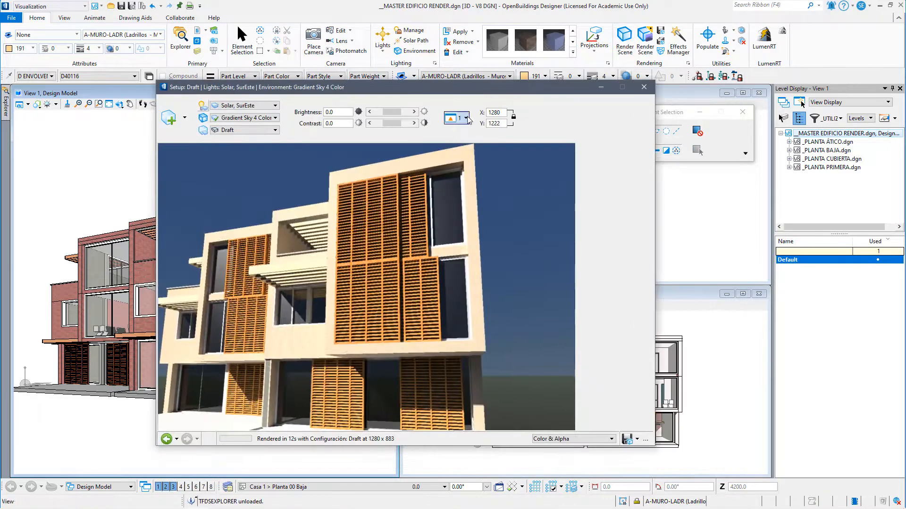
- Set the render environment to Physical Sky with the Draft setup and go back through the earlier rendered images
click(245, 118)
click(234, 158)
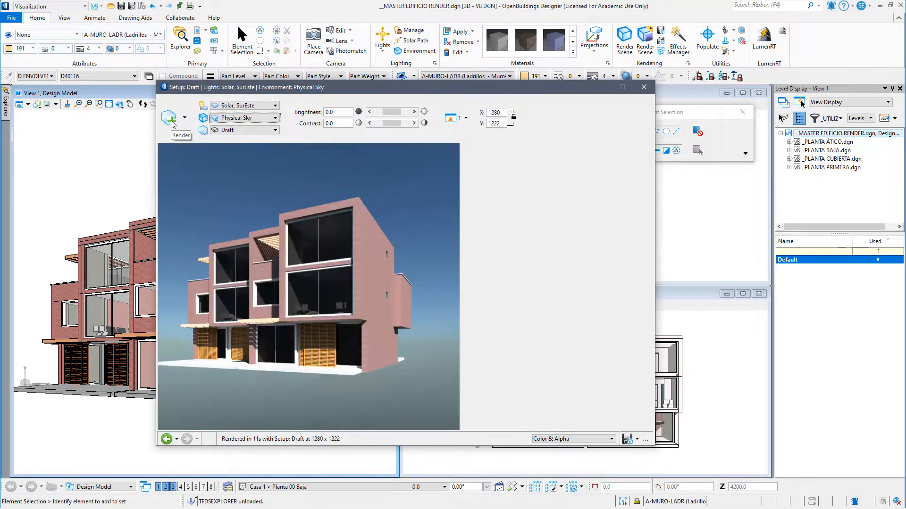
click(166, 439)
click(166, 439)
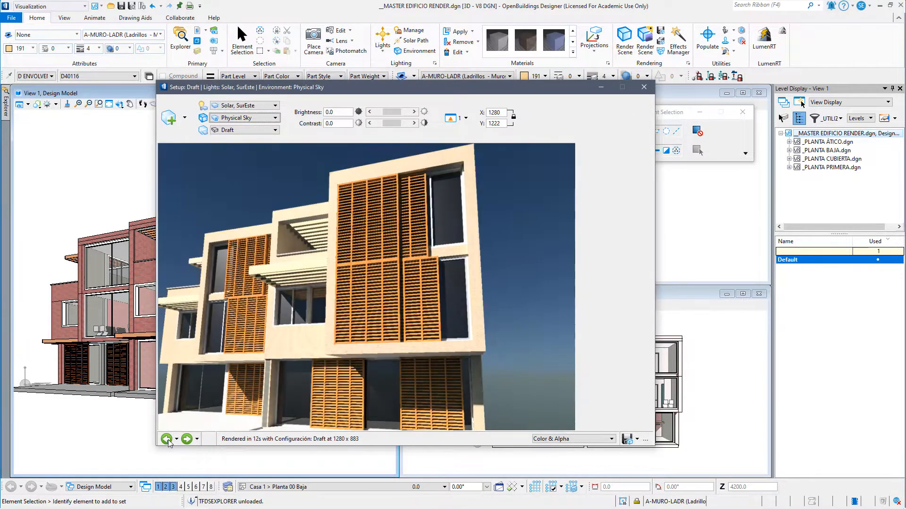
click(167, 439)
click(167, 439)
click(167, 439)
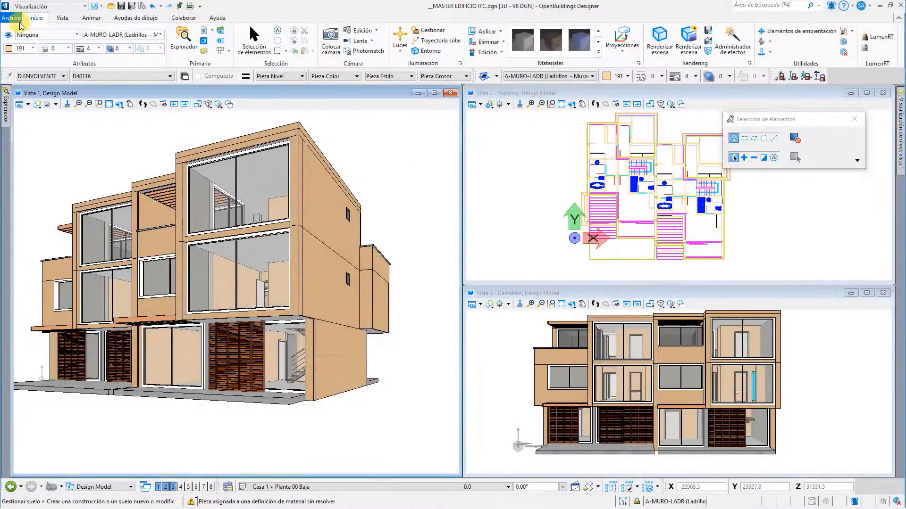
- Start an IFC export of the building master and review the class mapping of data group types to IFC2x3
click(11, 18)
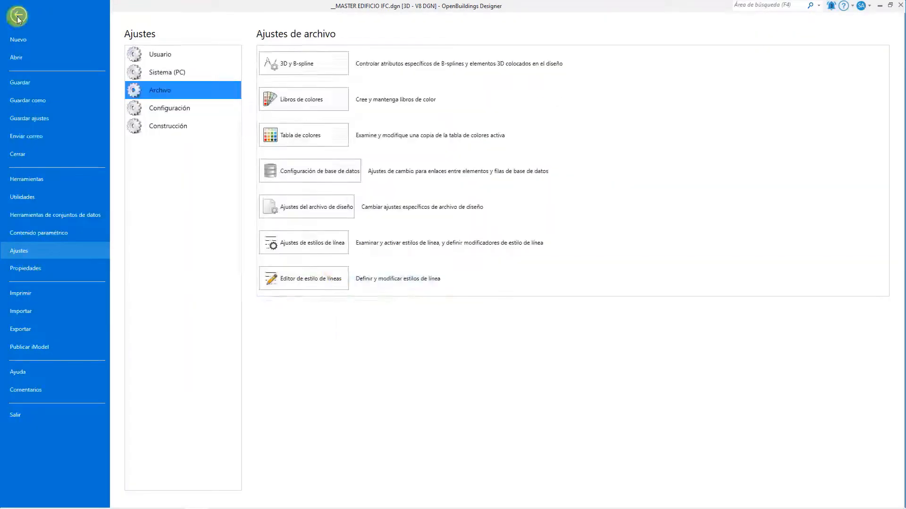
click(18, 17)
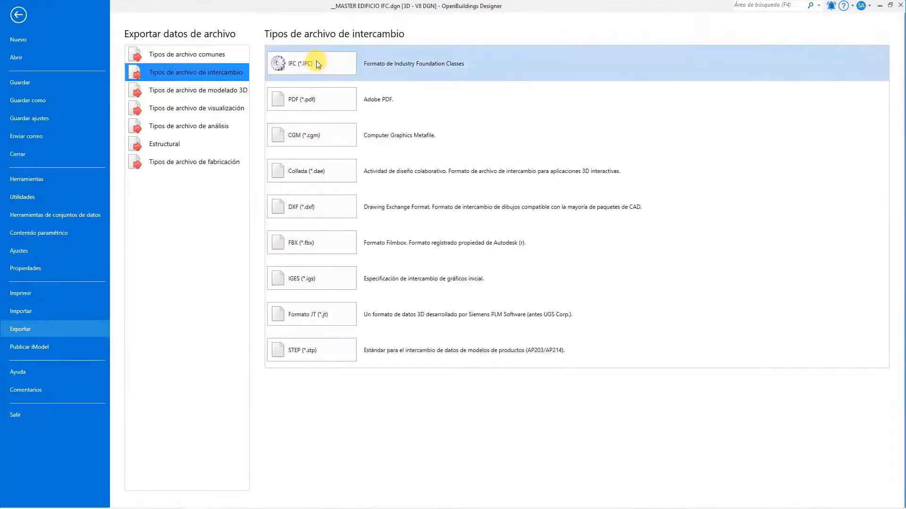
click(312, 65)
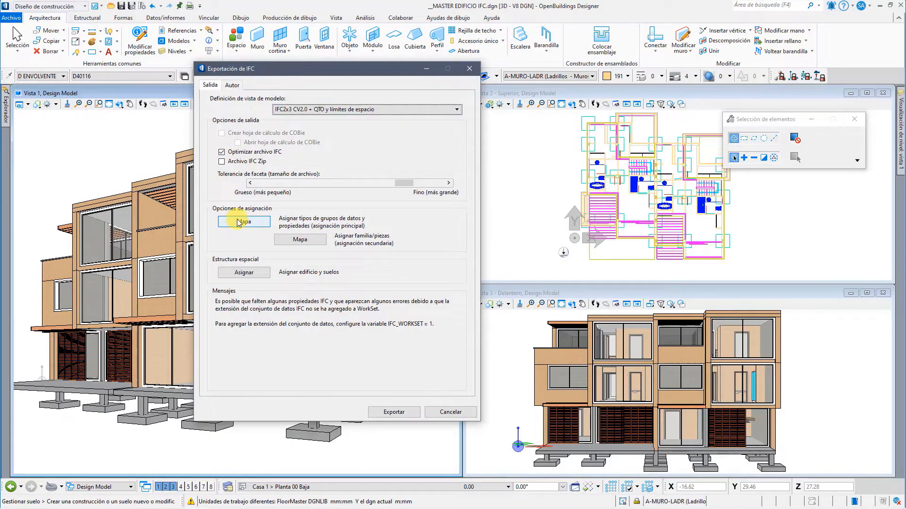
click(260, 223)
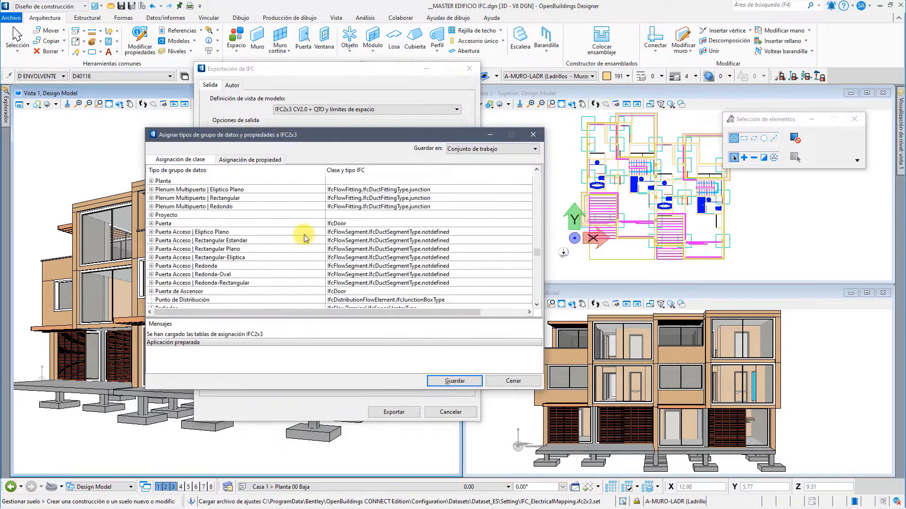
click(344, 273)
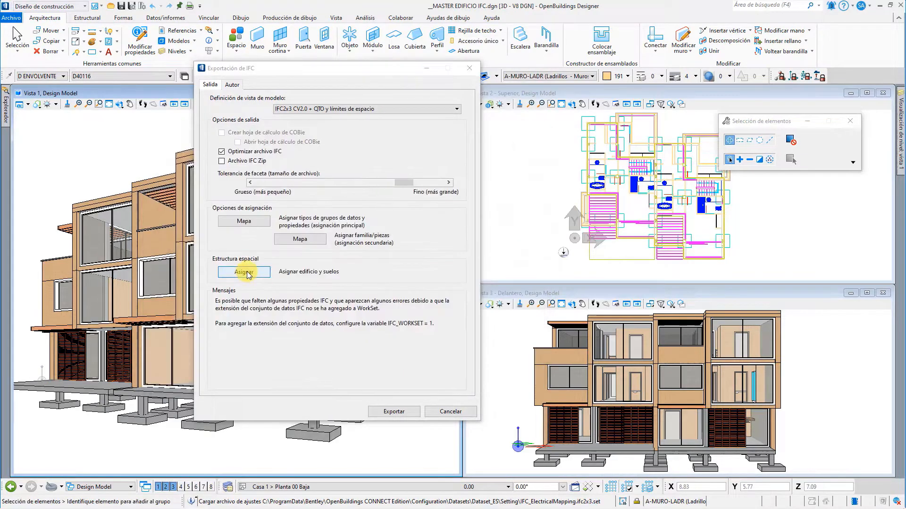
- Check the building and floor assignments and author data, then export the model as Modelo Viviendas Augusta_Casa 1.ifc in the IFC output folder
click(378, 323)
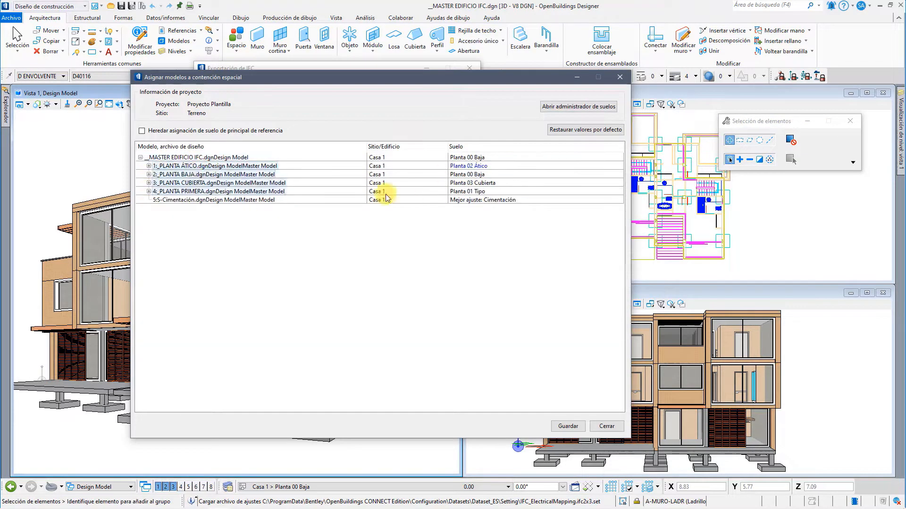
click(233, 87)
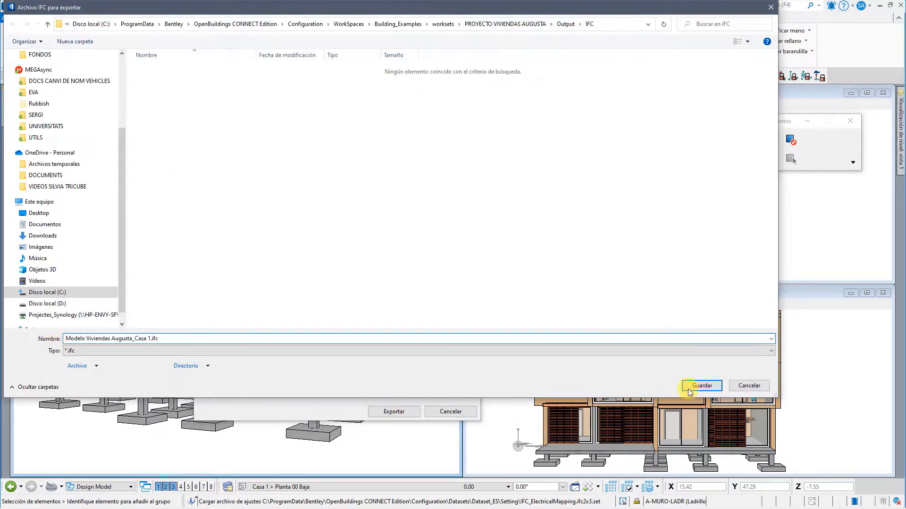
click(702, 386)
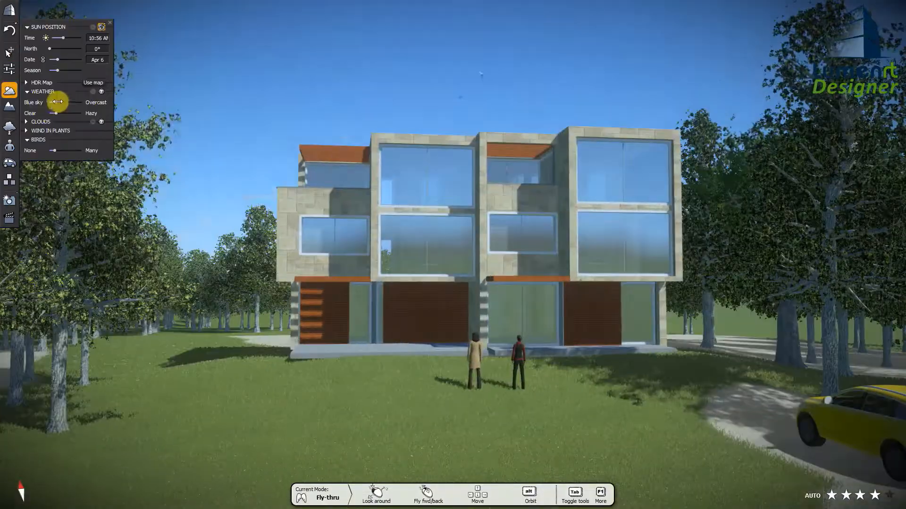
- In LumenRT, open the photo options for saving an image of the building's front view
click(8, 200)
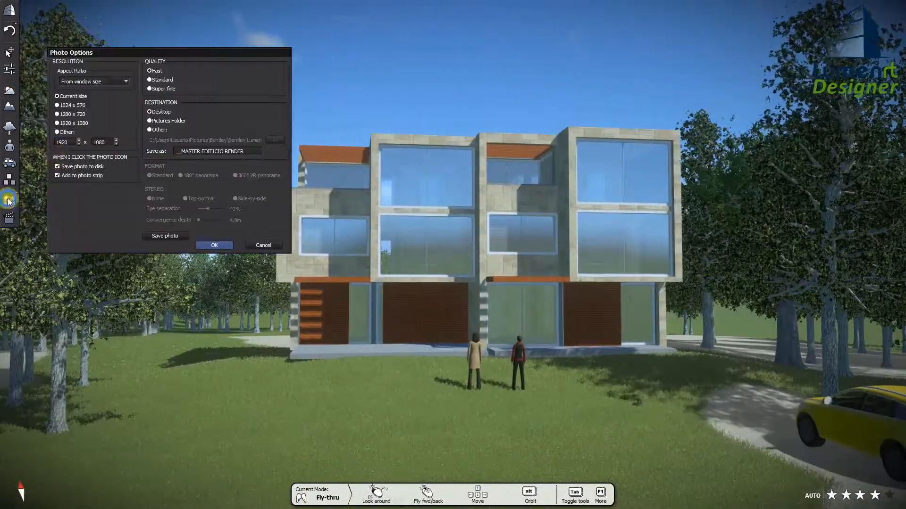